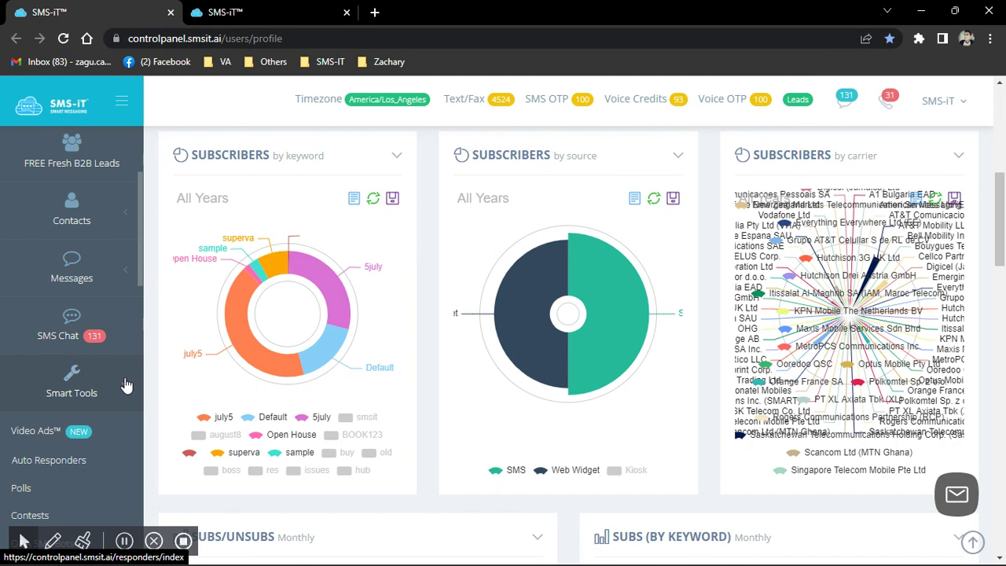
pyautogui.scroll(-2, 129, 346)
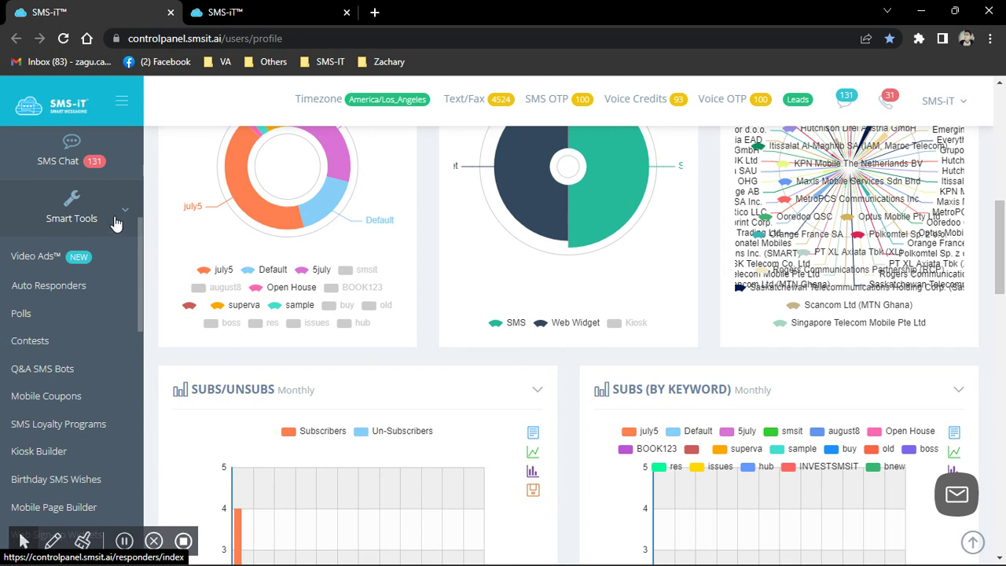
pyautogui.scroll(2, 120, 228)
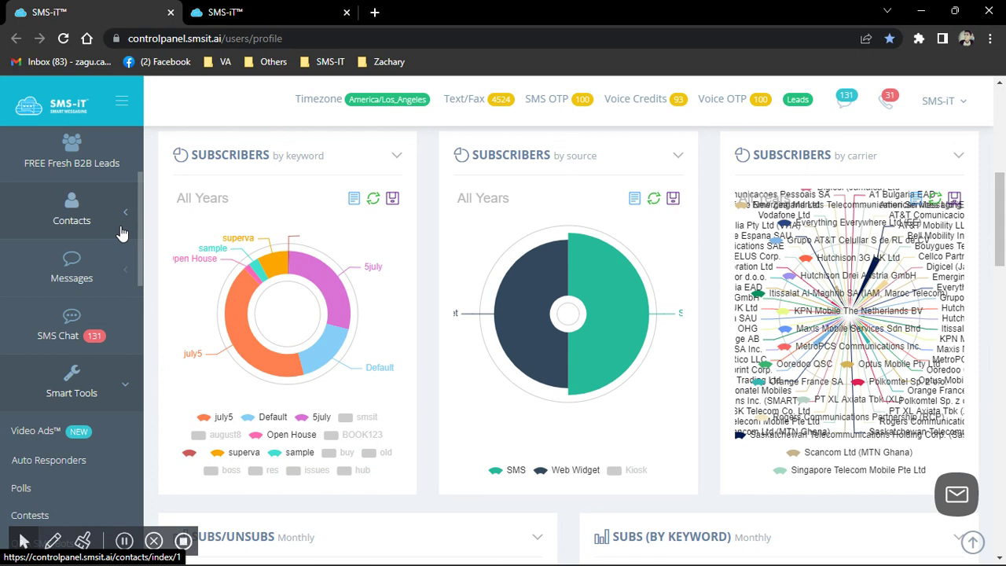
pyautogui.scroll(2, 122, 232)
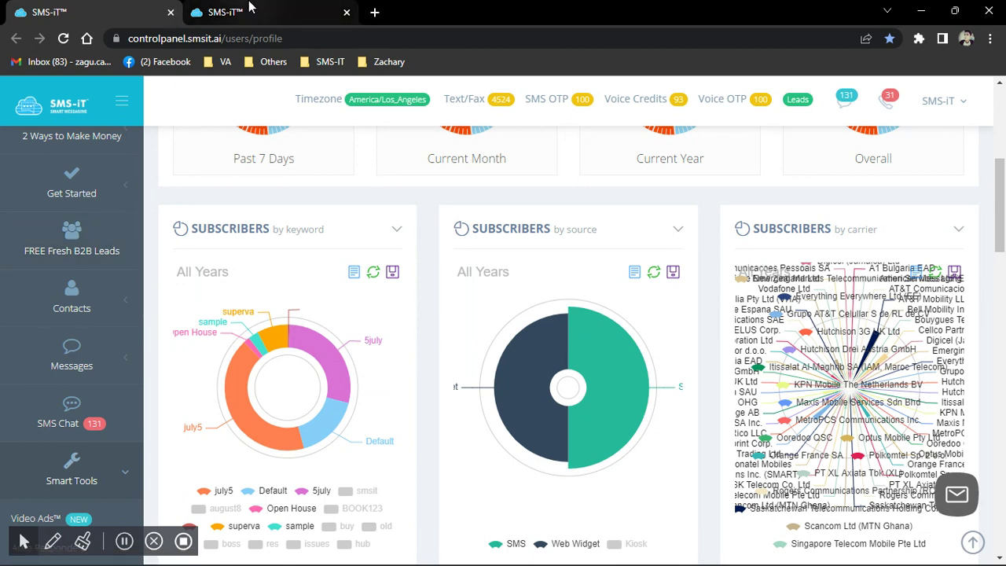
# Switch to the already open send-message page and place the cursor in its empty Message field.
pyautogui.moveTo(250, 6)
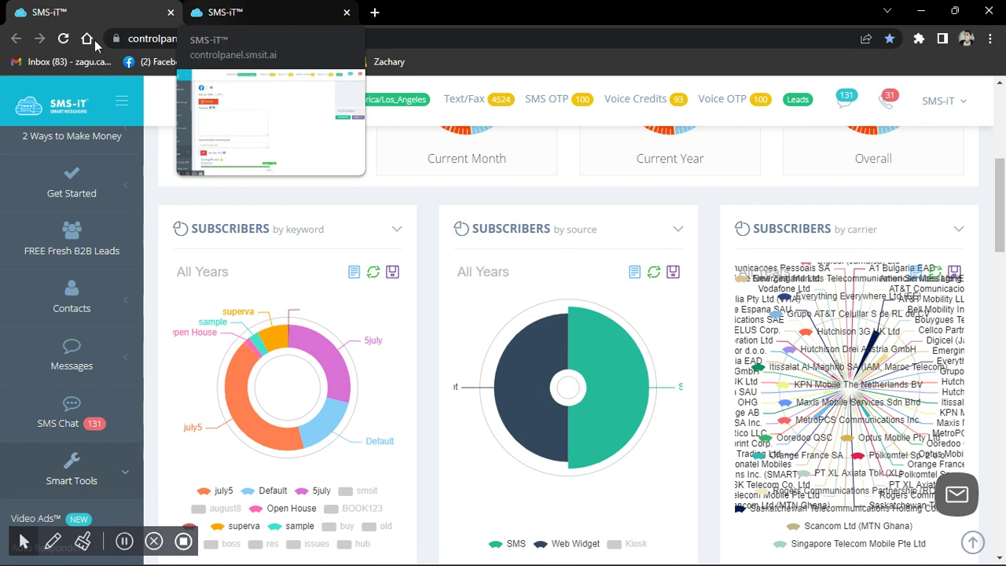
pyautogui.click(250, 6)
pyautogui.scroll(1, 259, 262)
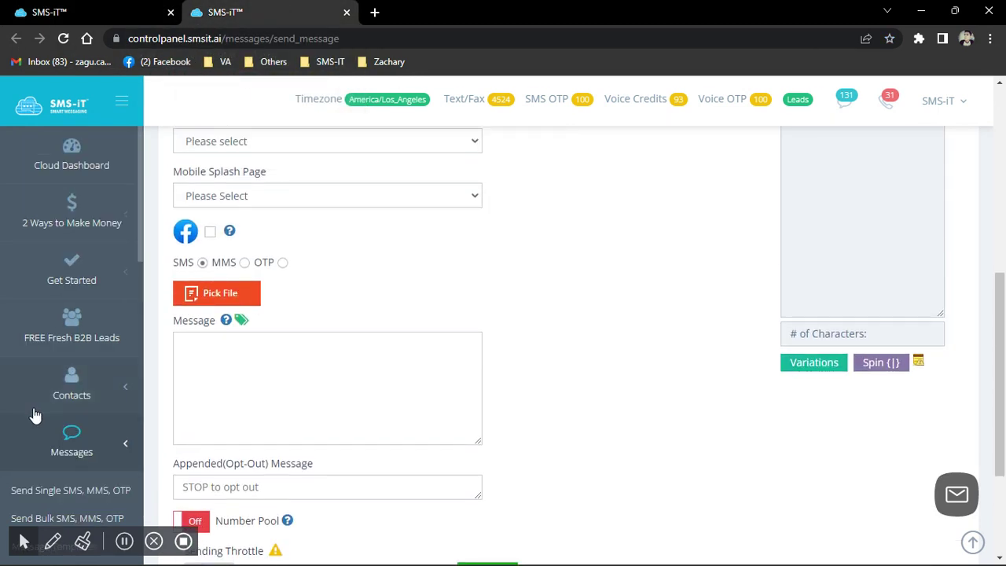
pyautogui.scroll(-3, 27, 465)
pyautogui.click(231, 349)
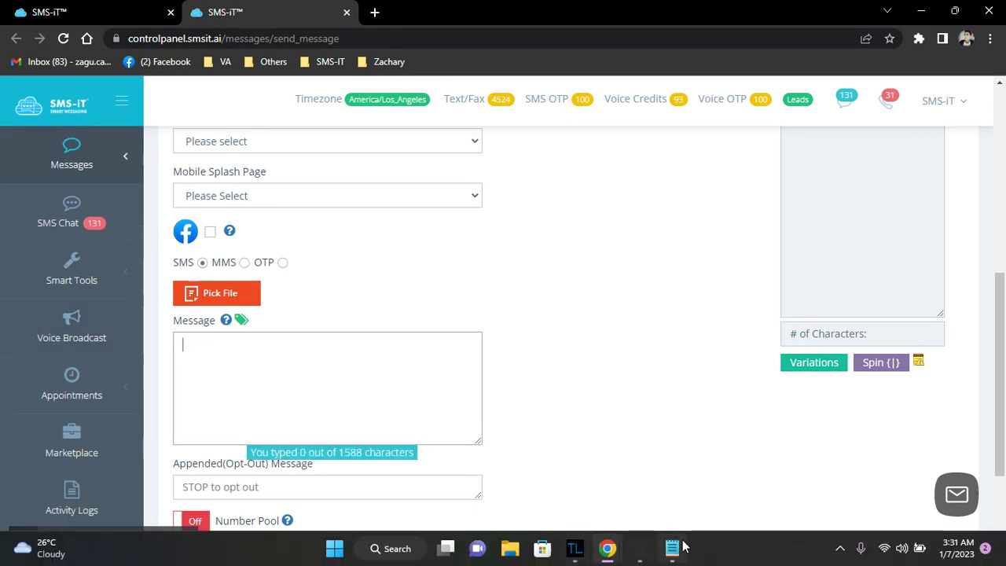
# Copy the entire sample text with symbols, Greek and Polish letters and emojis from the untitled Notepad document.
pyautogui.click(675, 548)
pyautogui.click(665, 336)
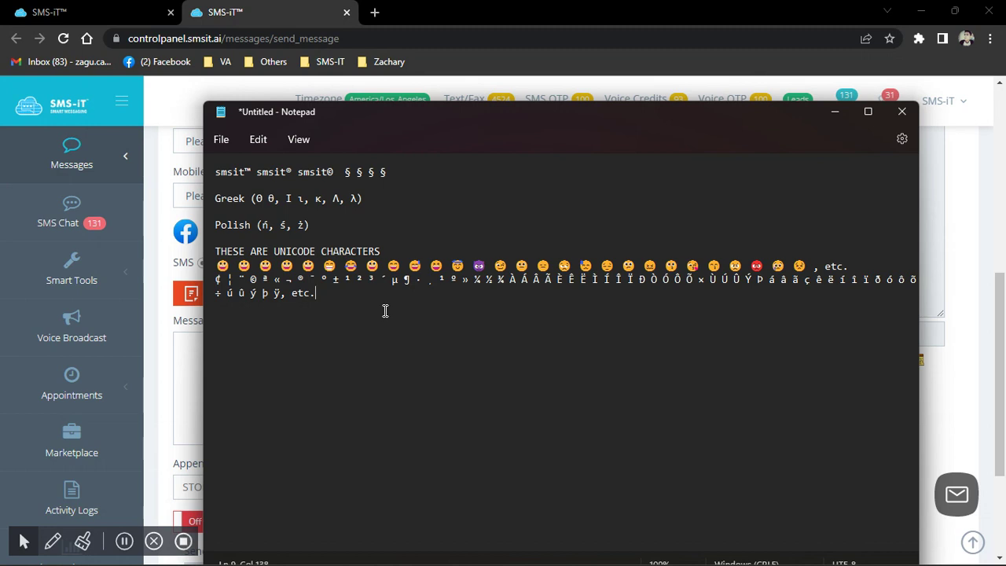
pyautogui.hotkey('ctrl', 'a')
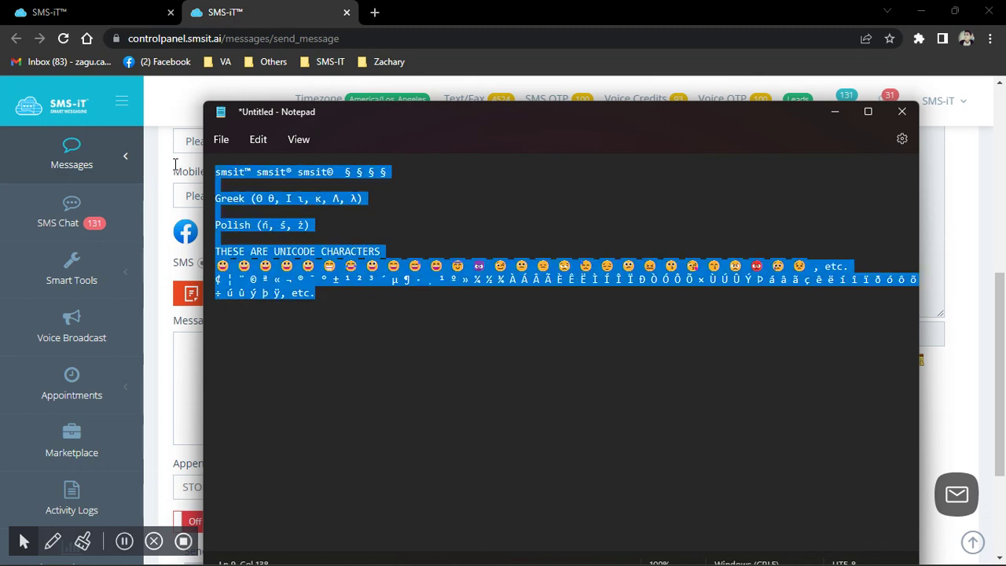
pyautogui.click(454, 59)
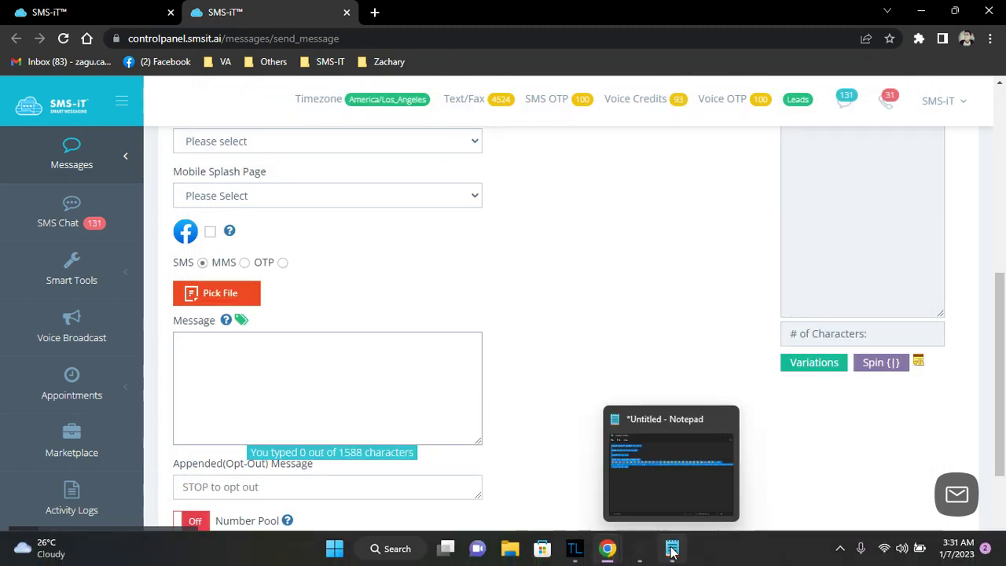
pyautogui.click(669, 547)
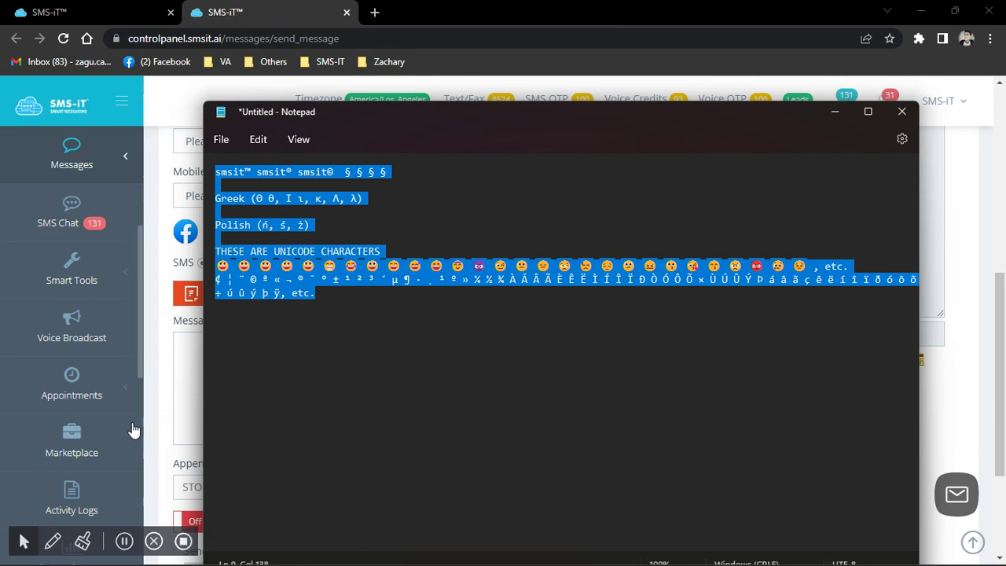
# Paste the copied Unicode sample text into the Message field of the SMS form.
pyautogui.click(197, 385)
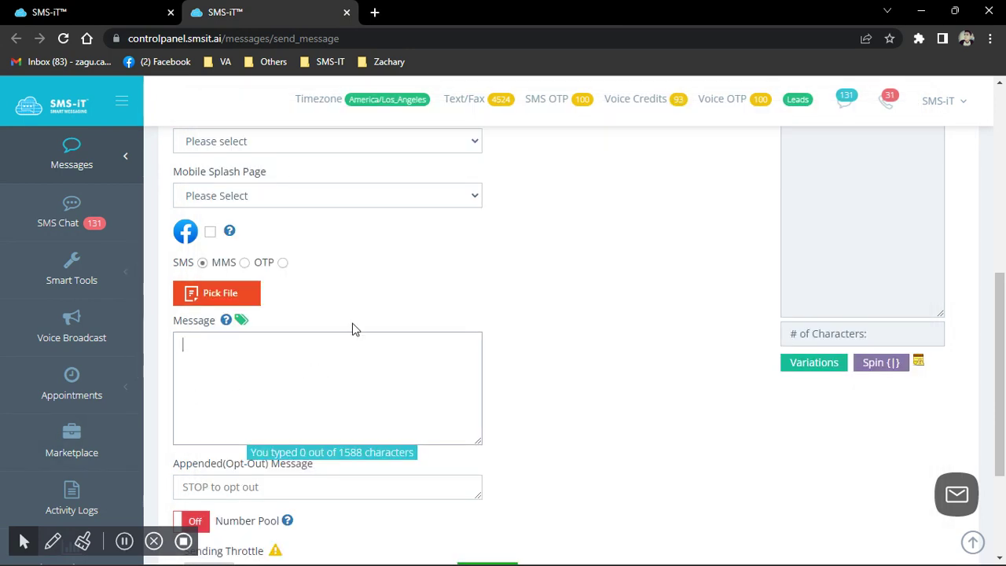
pyautogui.hotkey('ctrl', 'v')
pyautogui.scroll(-1, 353, 329)
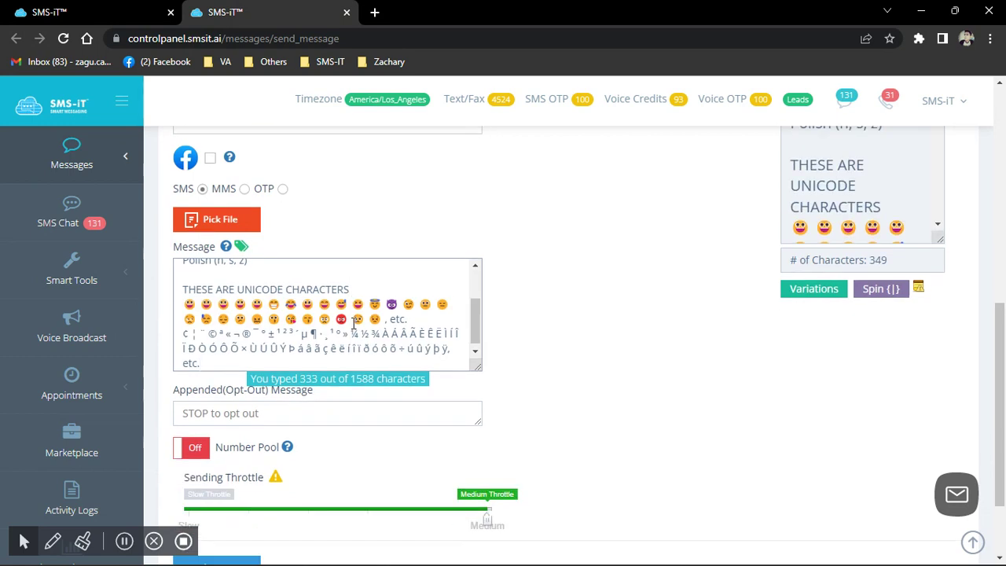
pyautogui.scroll(-1, 349, 472)
pyautogui.scroll(3, 349, 468)
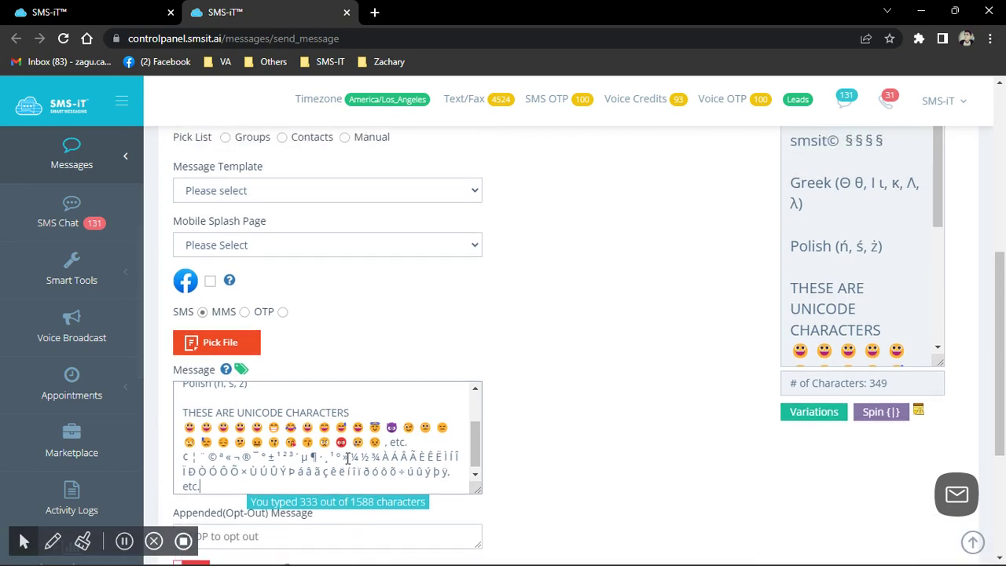
# Set the recipient pick list to Contacts and browse the available contacts.
pyautogui.scroll(3, 346, 459)
pyautogui.click(346, 349)
pyautogui.click(283, 348)
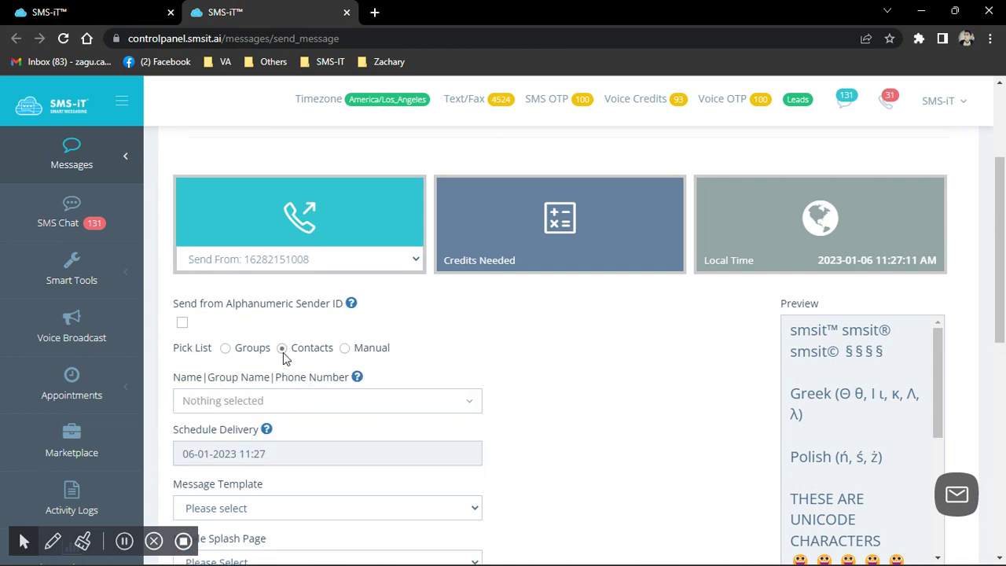
pyautogui.scroll(-2, 280, 409)
pyautogui.click(308, 263)
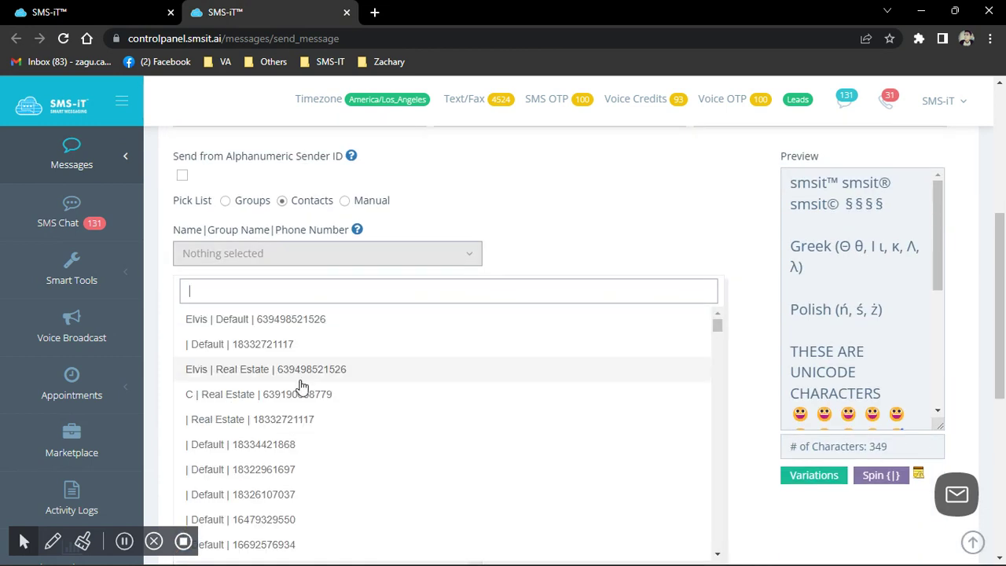
pyautogui.scroll(-1, 299, 386)
pyautogui.scroll(-3, 298, 386)
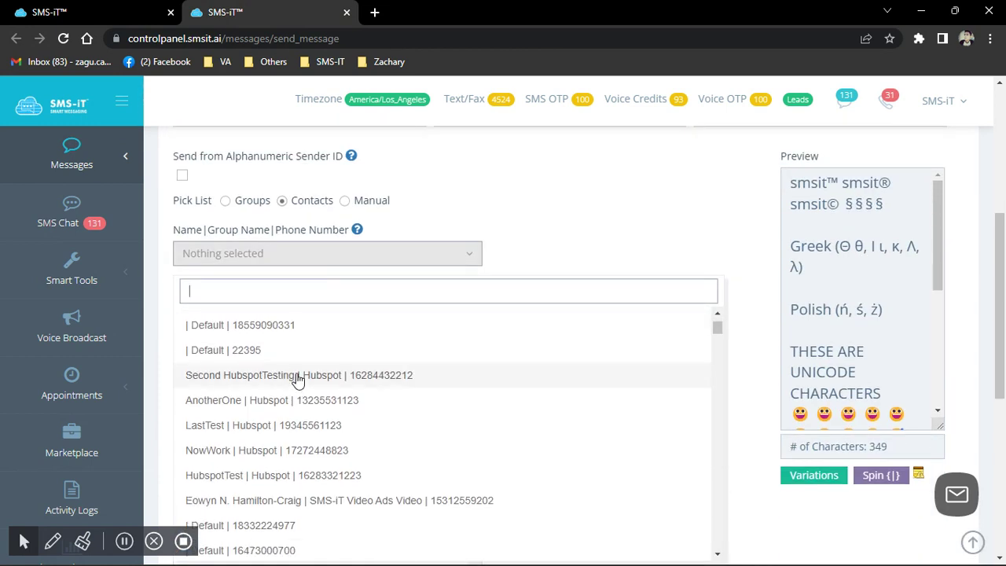
pyautogui.click(344, 209)
pyautogui.click(344, 202)
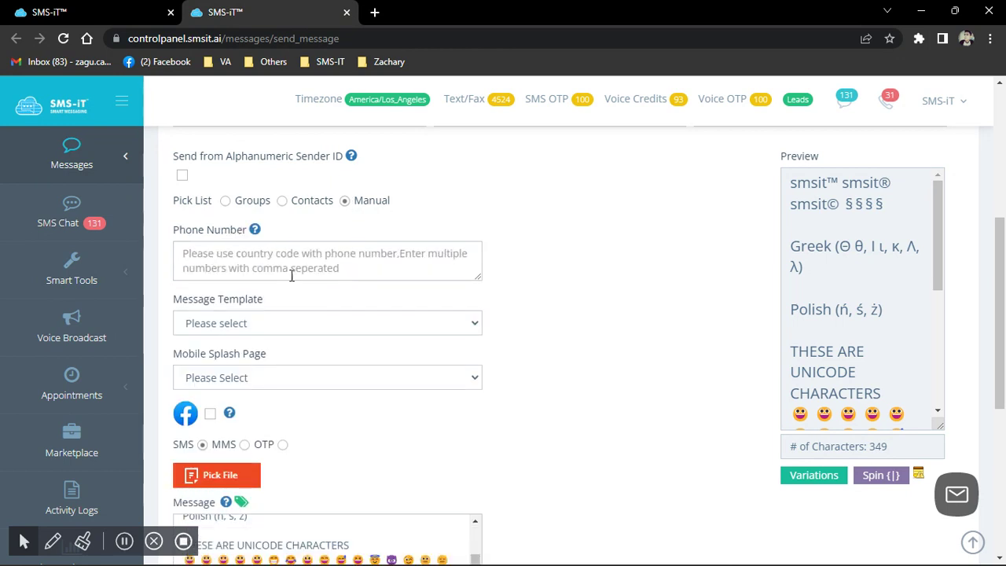
pyautogui.click(293, 263)
pyautogui.write('63949')
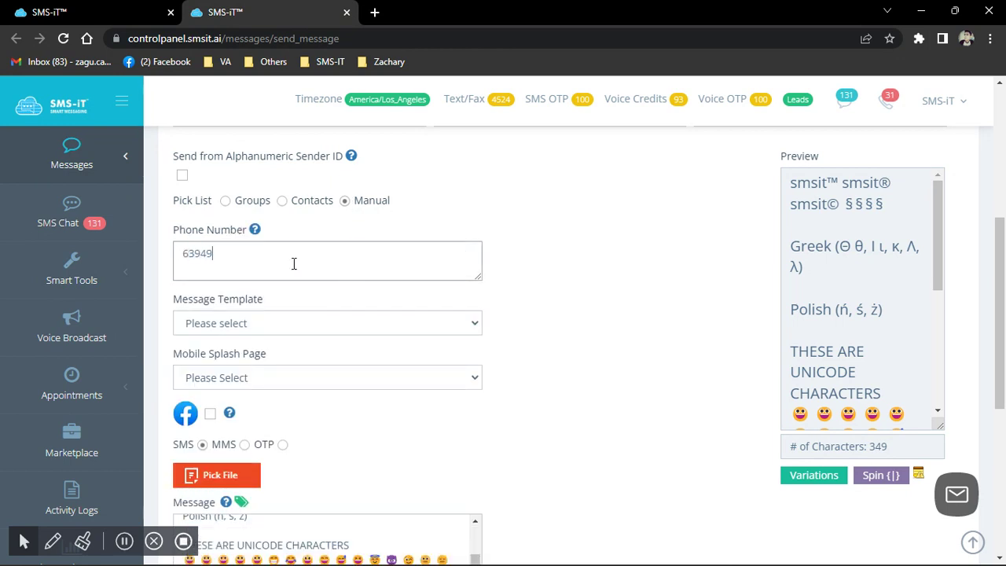
pyautogui.press('BackSpace')
pyautogui.press('BackSpace')
pyautogui.click(124, 541)
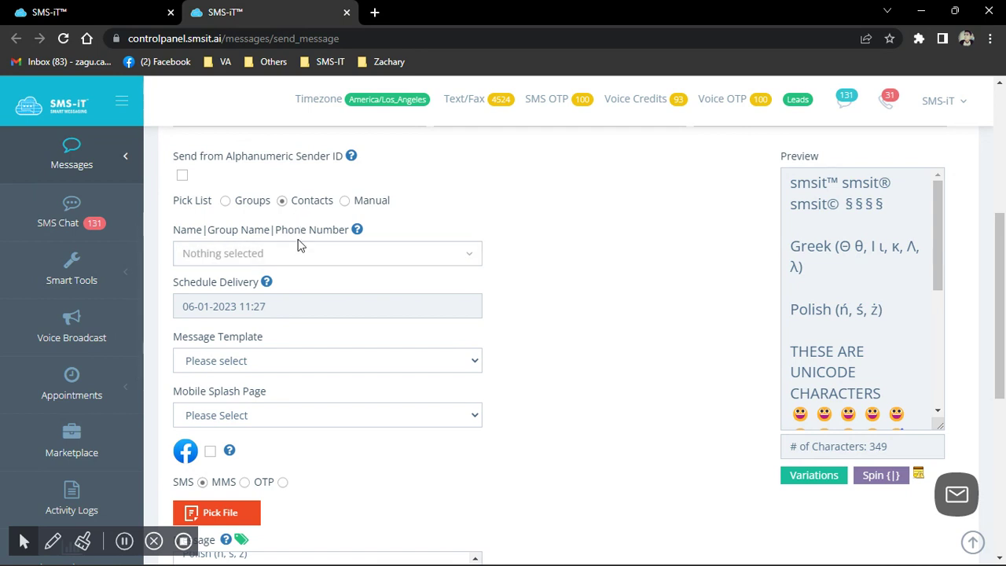
# Choose the second contact in the list, an unnamed one from the Default group, as the message recipient.
pyautogui.click(310, 264)
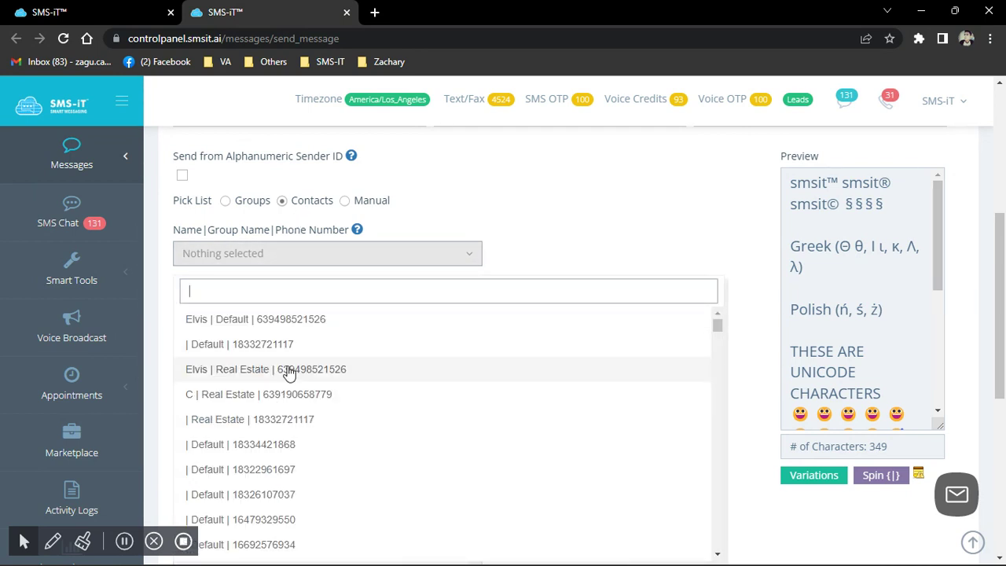
pyautogui.click(288, 351)
pyautogui.click(649, 279)
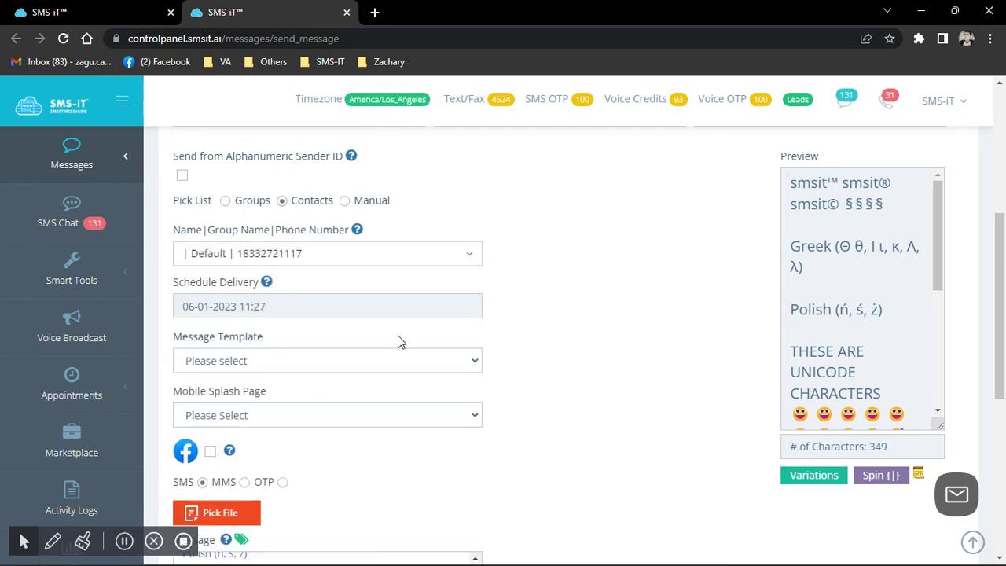
# Try twice to send the SMS message, cancelling the send at the Unicode credit confirmation each time.
pyautogui.scroll(-5, 394, 334)
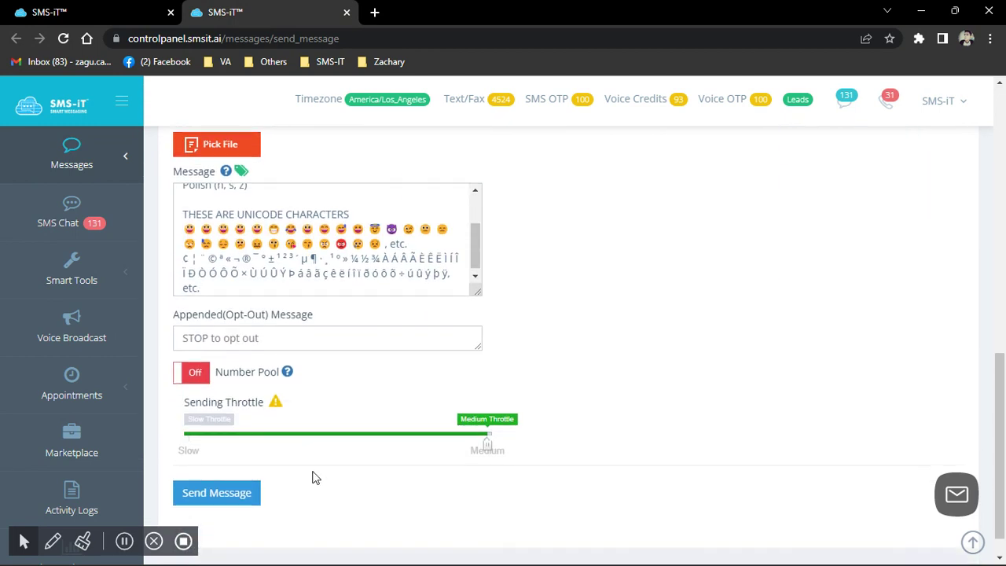
pyautogui.click(251, 496)
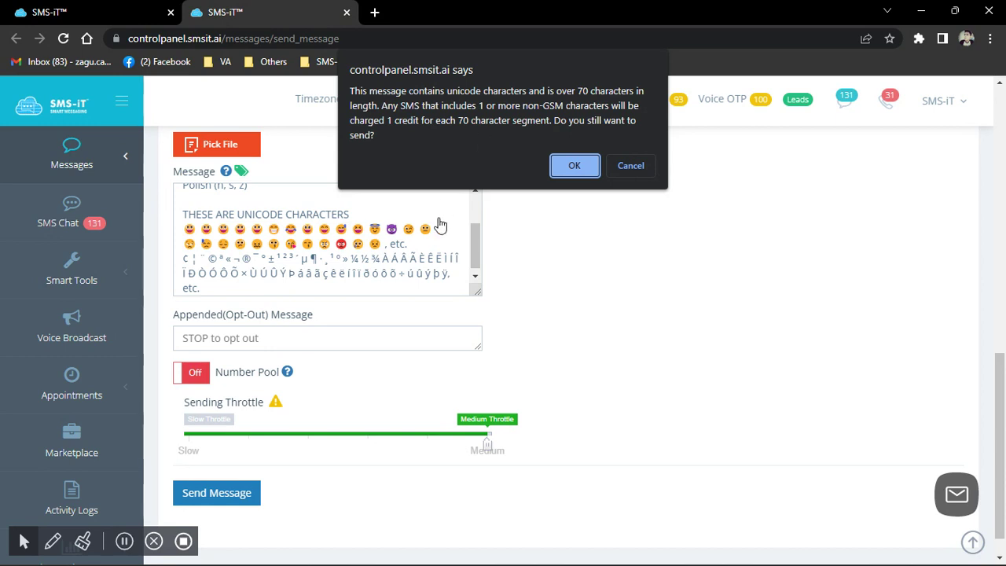
pyautogui.click(630, 166)
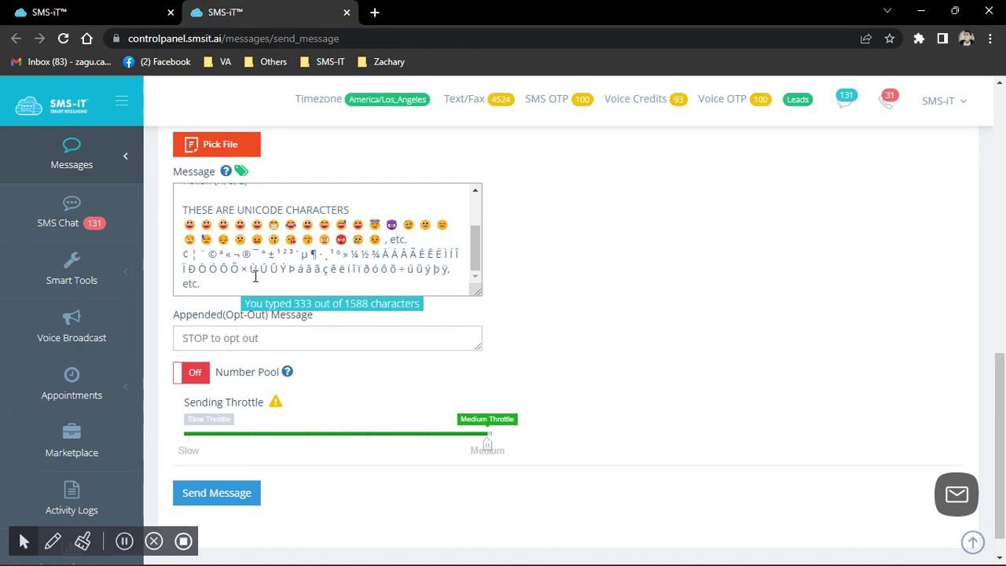
pyautogui.click(222, 498)
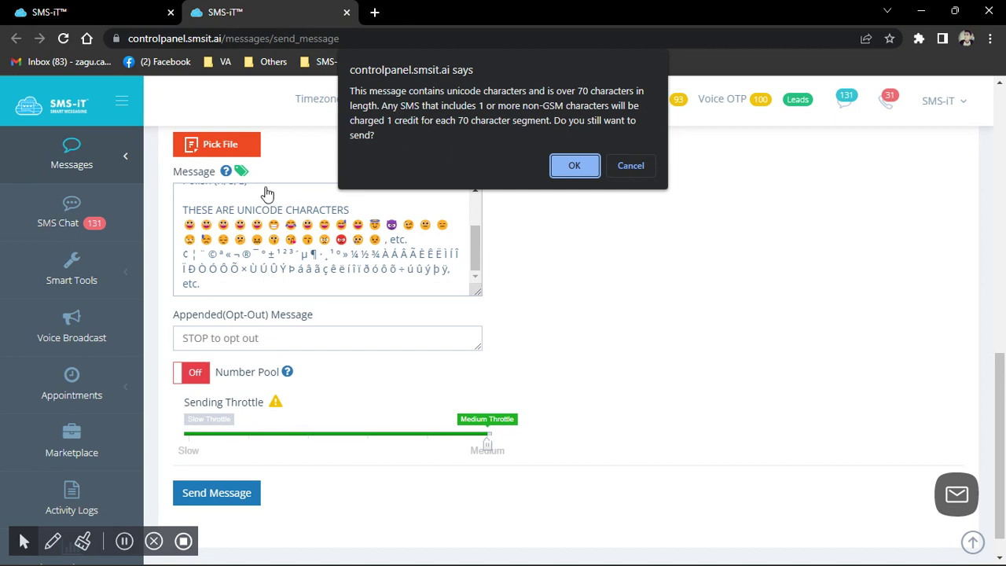
pyautogui.click(633, 169)
# Select and copy the whole text of the Message field.
pyautogui.scroll(3, 307, 288)
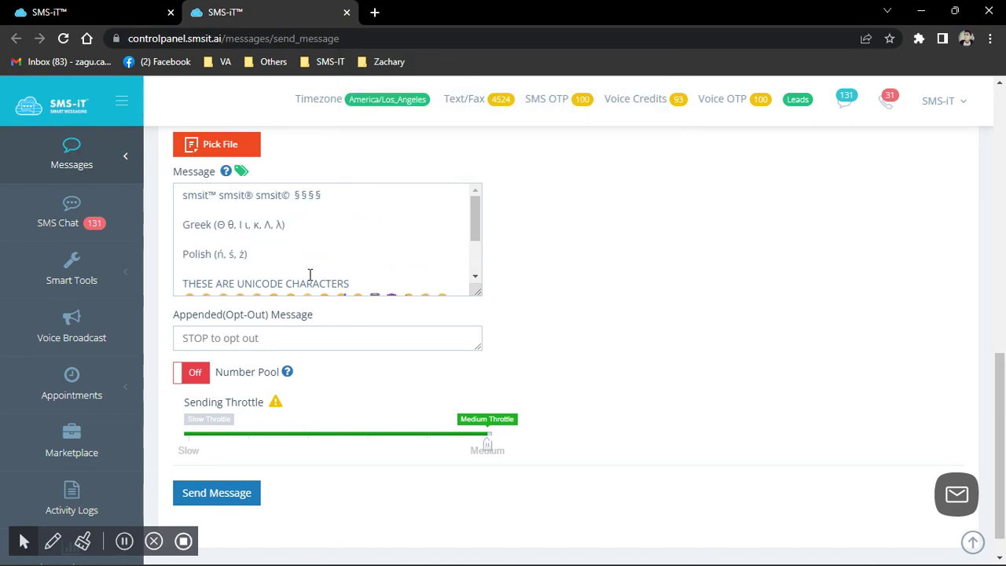
pyautogui.scroll(-3, 310, 275)
pyautogui.moveTo(274, 281); pyautogui.dragTo(180, 180)
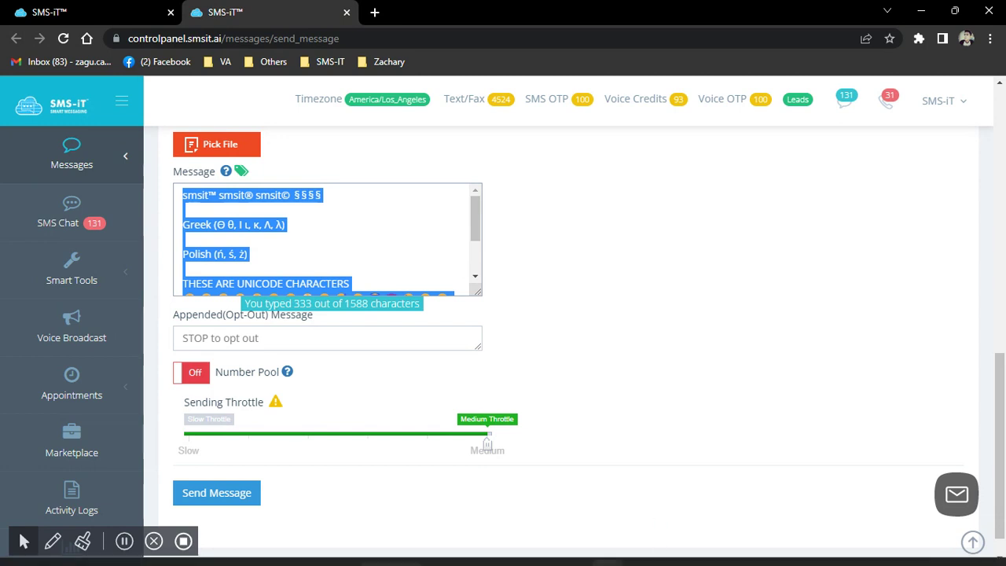
# Open the Non-GSM Character Checker from the Smart Tools.
pyautogui.scroll(-5, 110, 361)
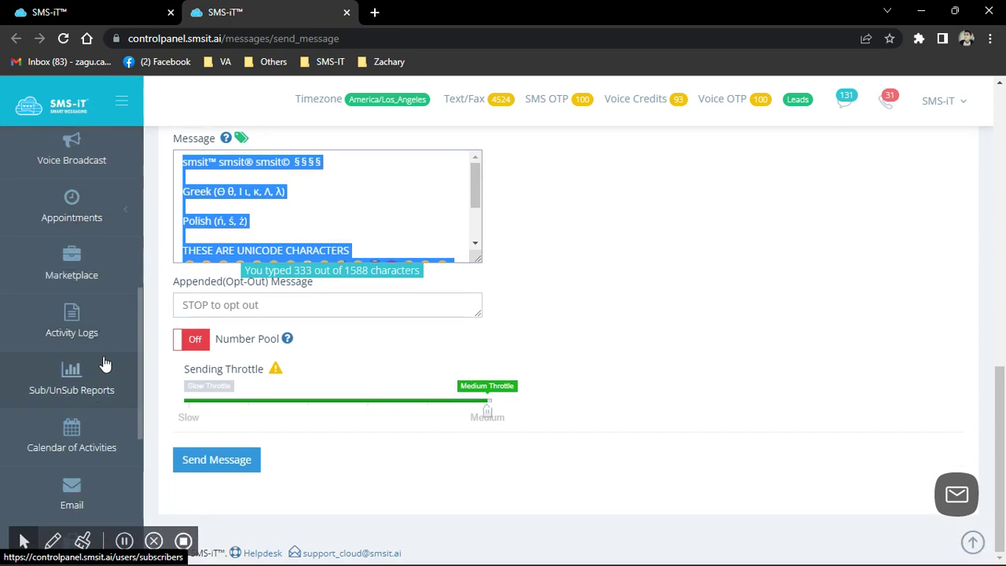
pyautogui.scroll(-3, 119, 306)
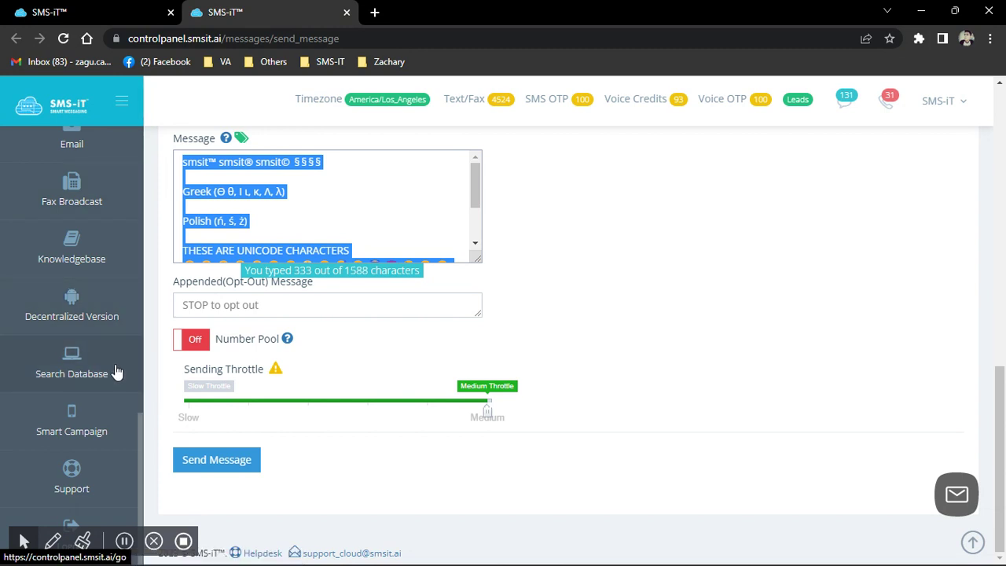
pyautogui.scroll(10, 117, 338)
pyautogui.click(112, 360)
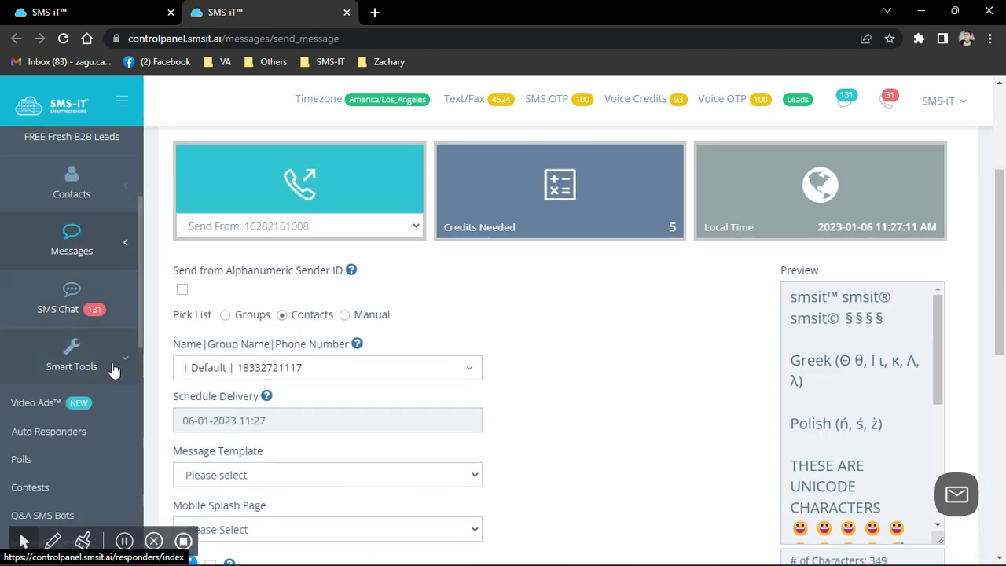
pyautogui.scroll(-5, 106, 367)
pyautogui.scroll(-2, 97, 368)
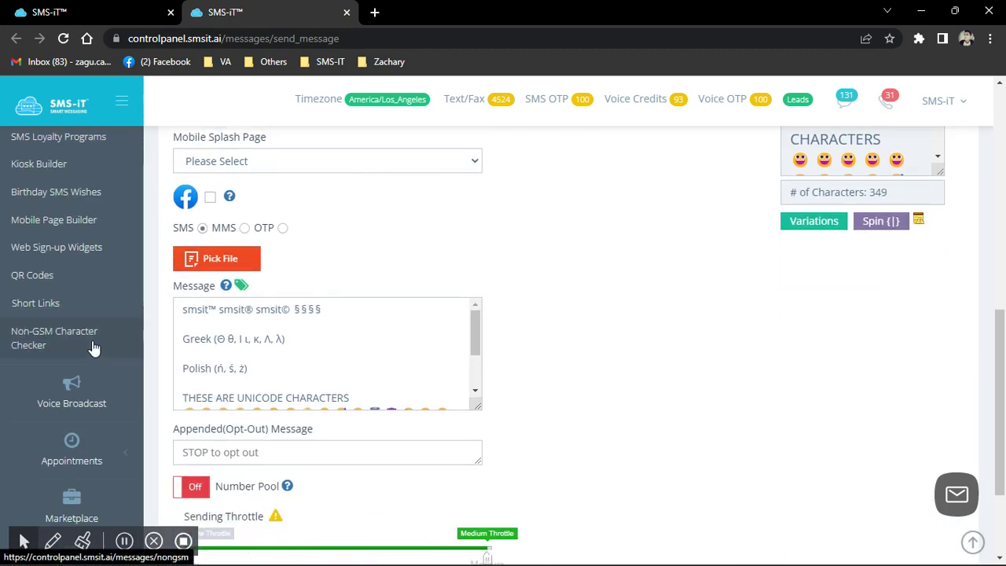
pyautogui.click(92, 344)
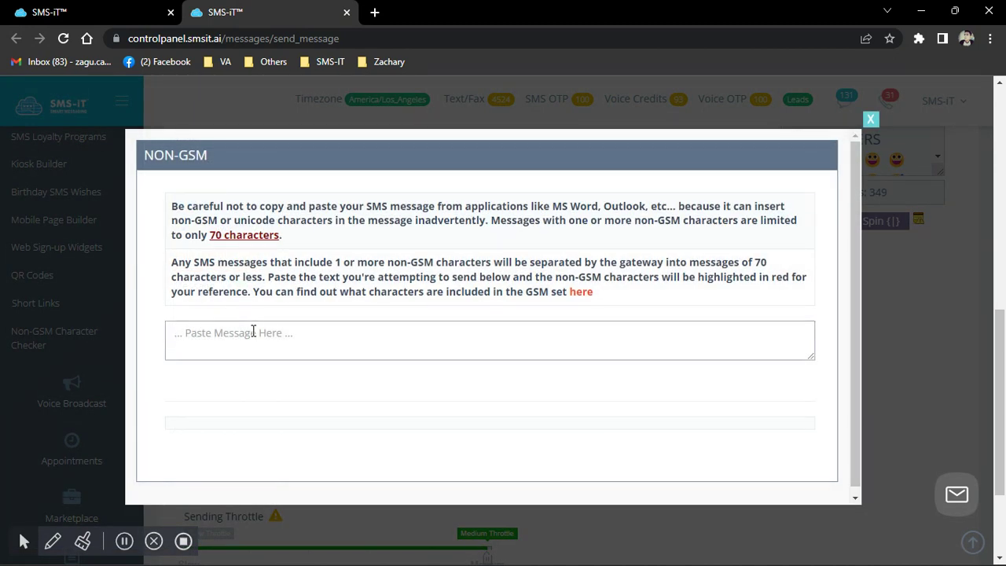
# Paste the copied message into the Non-GSM checker and examine which characters it flags.
pyautogui.hotkey('ctrl', 'v')
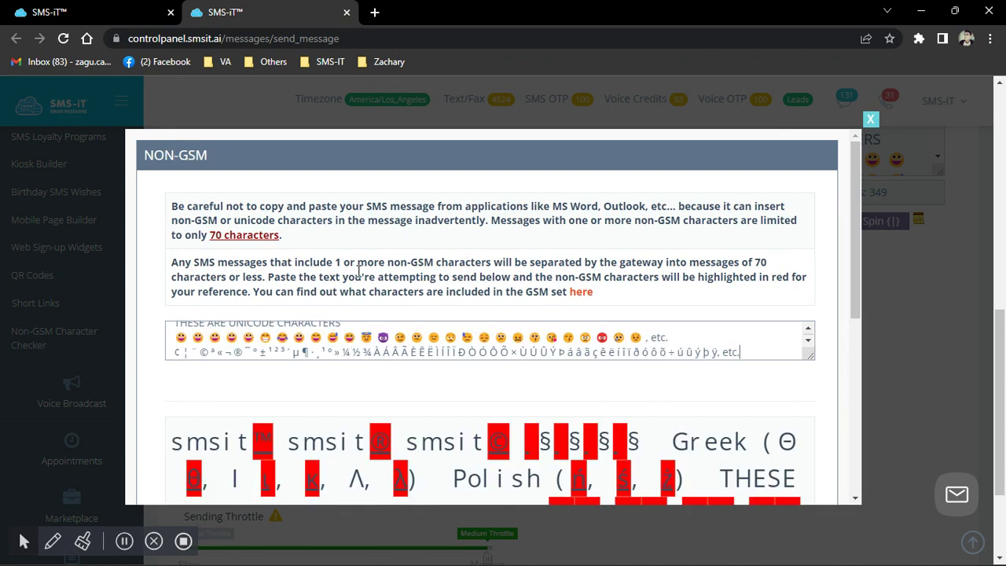
pyautogui.scroll(-2, 371, 270)
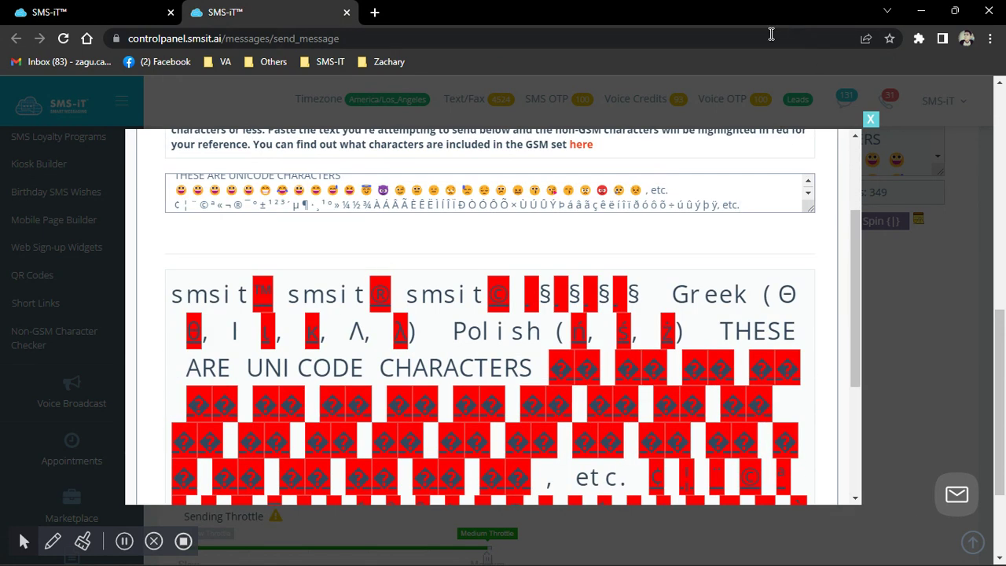
pyautogui.scroll(-1, 353, 273)
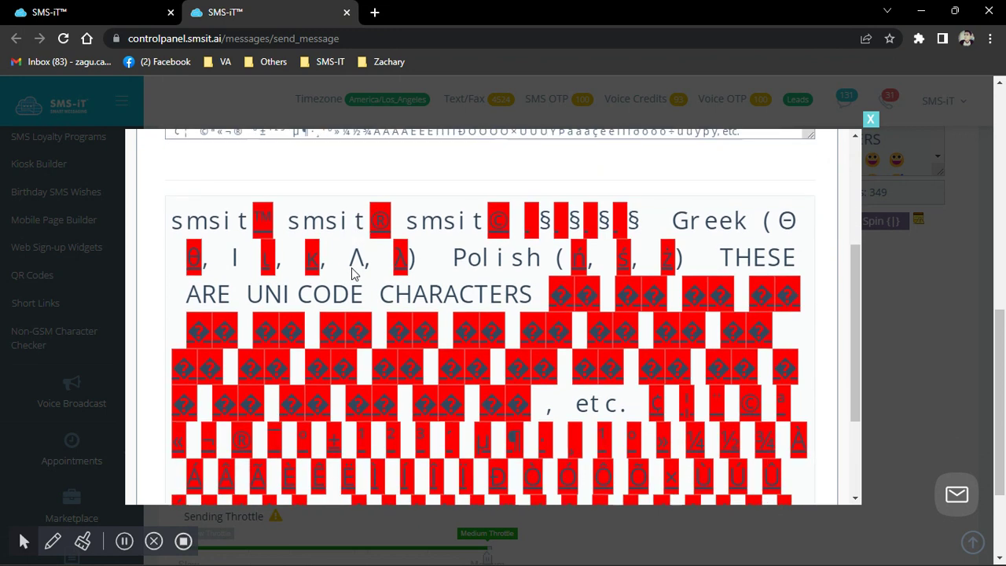
# Examine which symbols, Greek and Polish letters, emojis and accented characters the Non-GSM checker highlights in red.
pyautogui.scroll(-2, 352, 273)
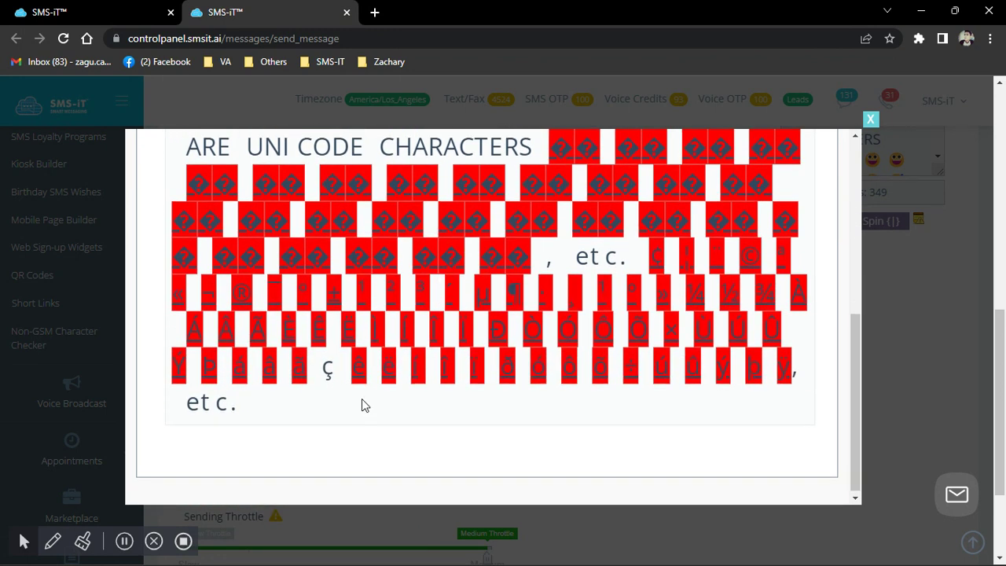
pyautogui.scroll(4, 362, 405)
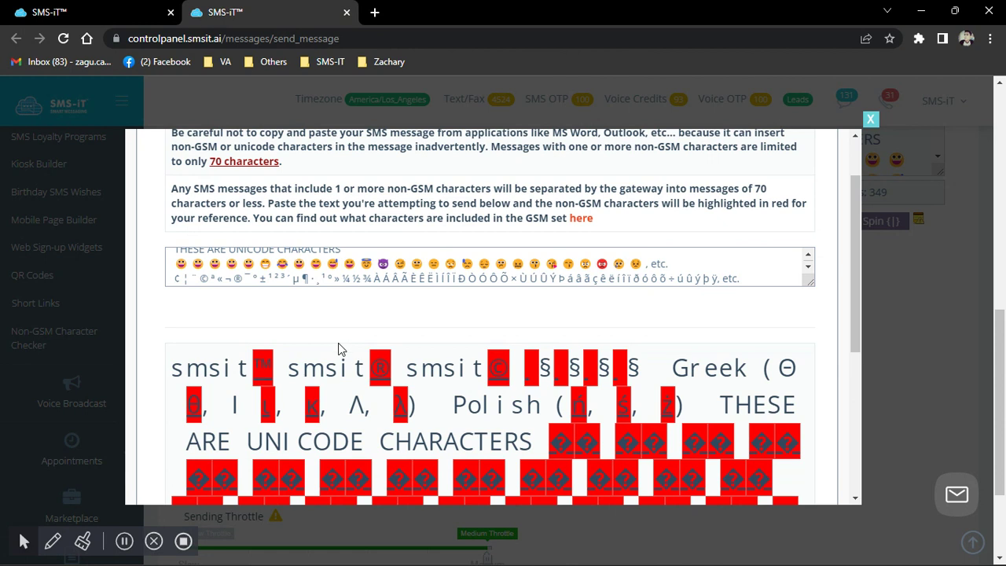
pyautogui.scroll(-1, 351, 293)
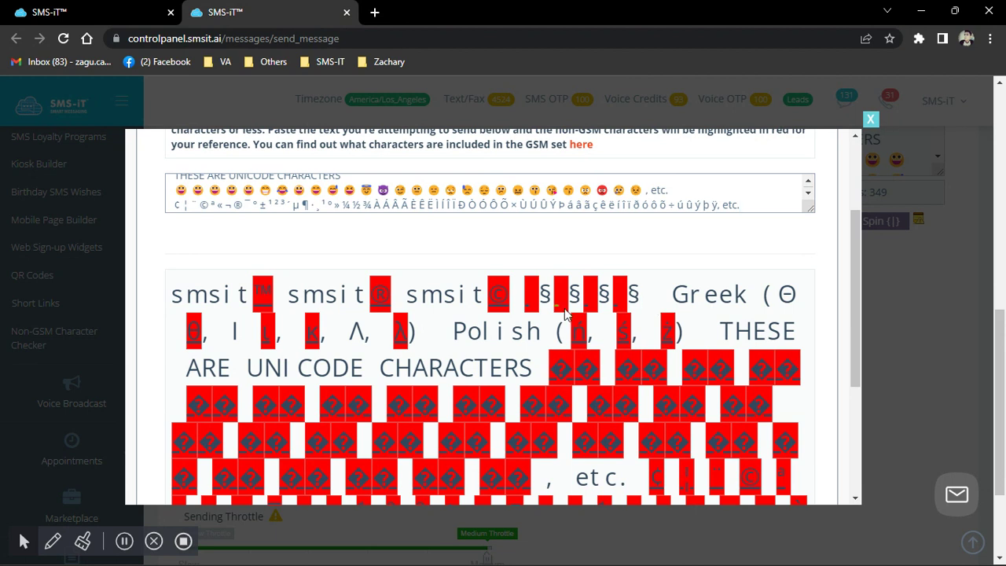
pyautogui.scroll(-2, 606, 309)
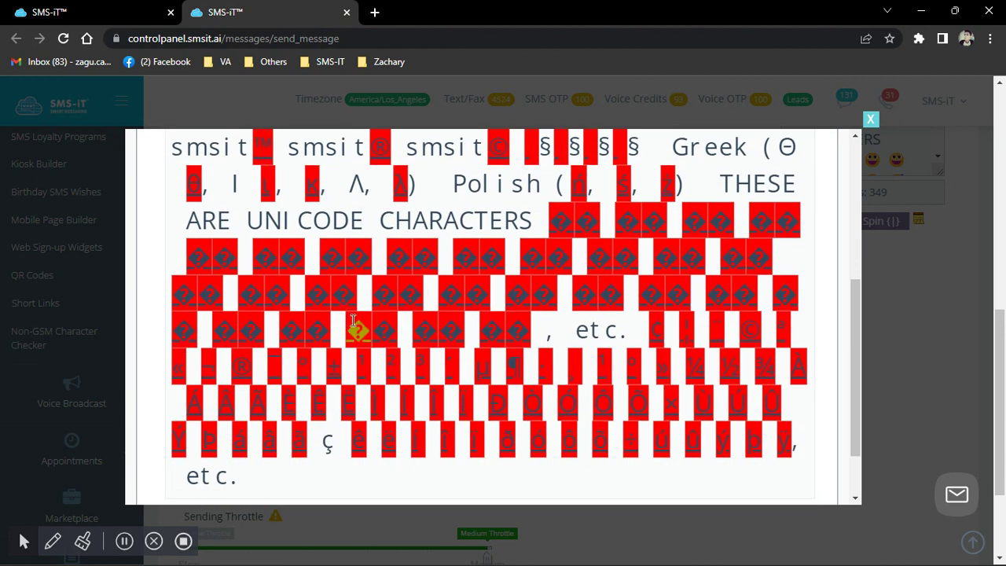
pyautogui.scroll(-1, 352, 324)
pyautogui.scroll(3, 346, 349)
pyautogui.scroll(-3, 345, 348)
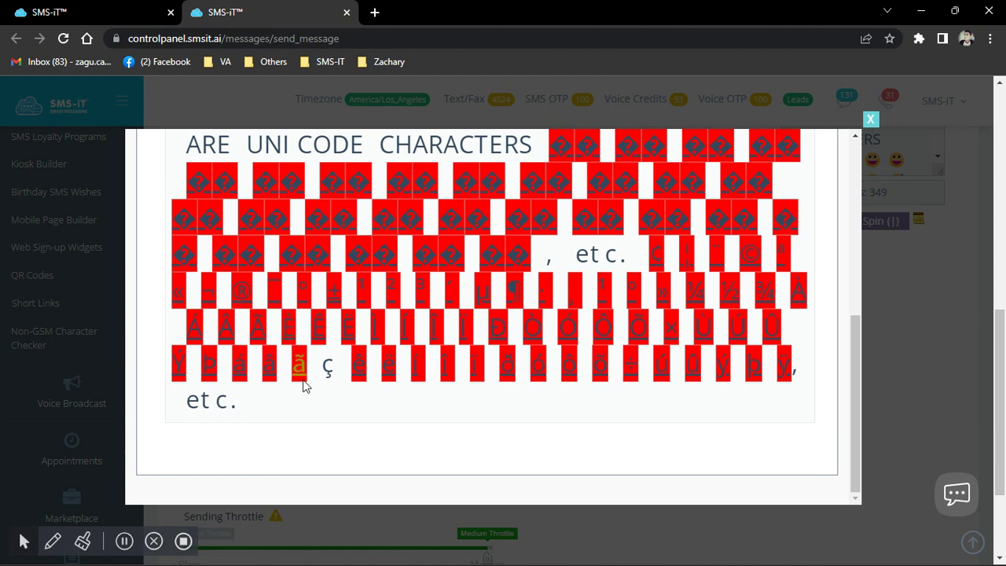
pyautogui.scroll(2, 309, 379)
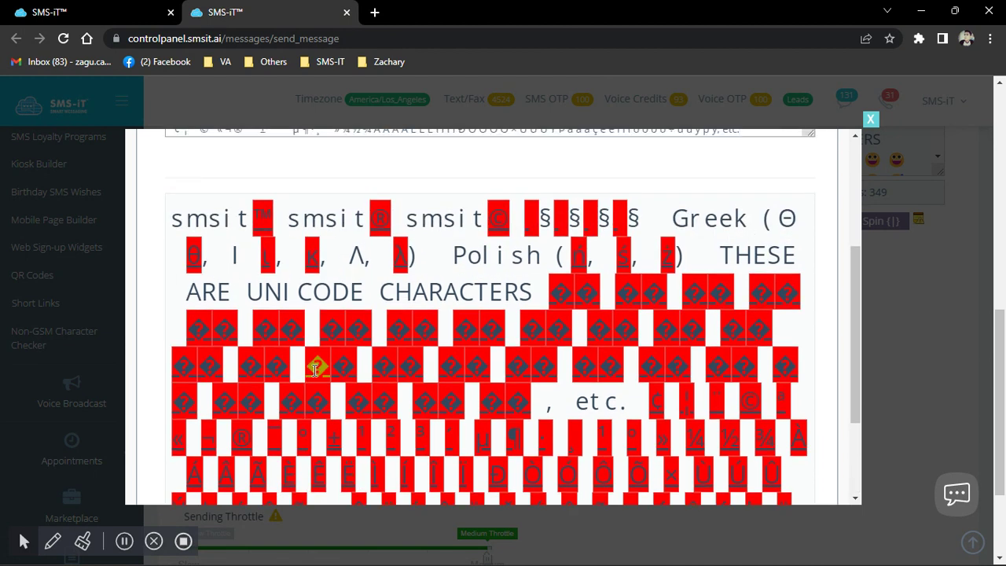
pyautogui.scroll(-2, 315, 369)
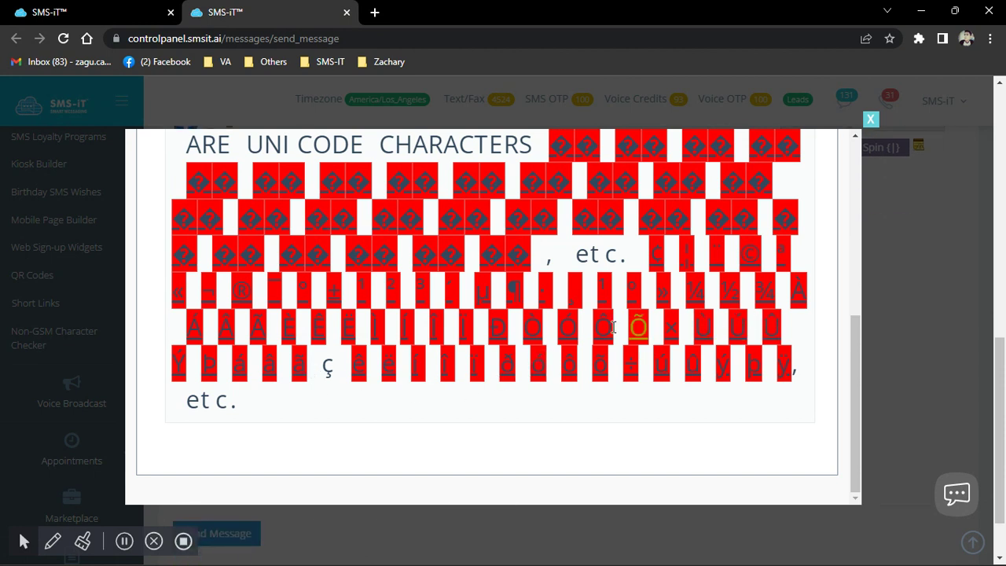
pyautogui.scroll(1, 411, 337)
pyautogui.scroll(2, 410, 336)
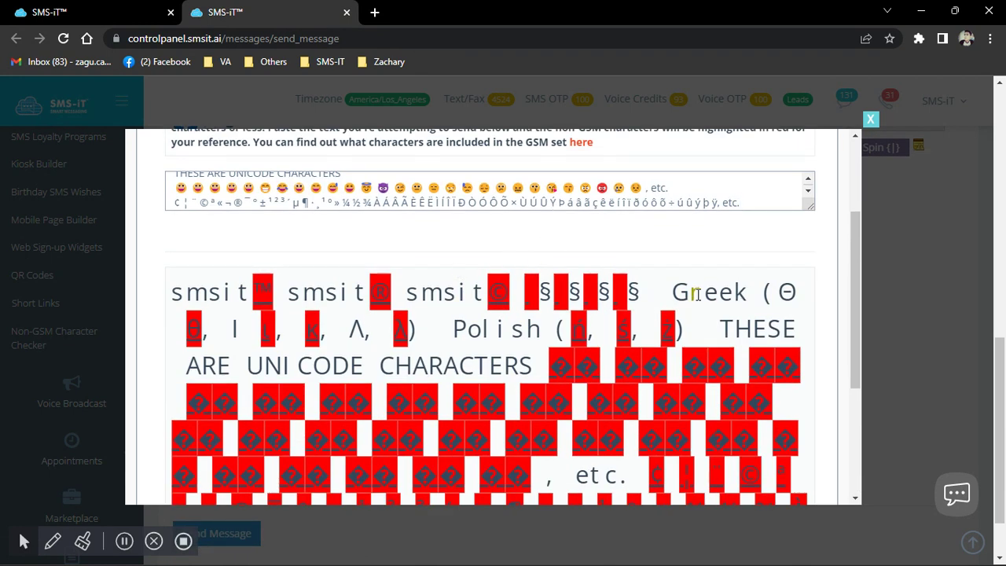
pyautogui.scroll(-3, 263, 352)
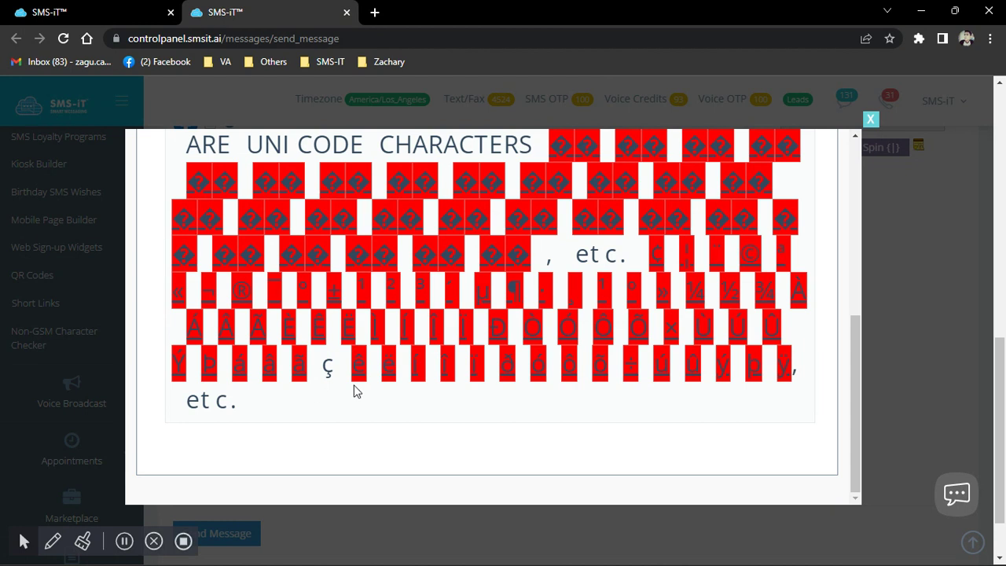
# Remove the ™ and ® symbols from the first line of the text in the Non-GSM checker.
pyautogui.scroll(2, 358, 387)
pyautogui.scroll(2, 278, 233)
pyautogui.scroll(3, 318, 264)
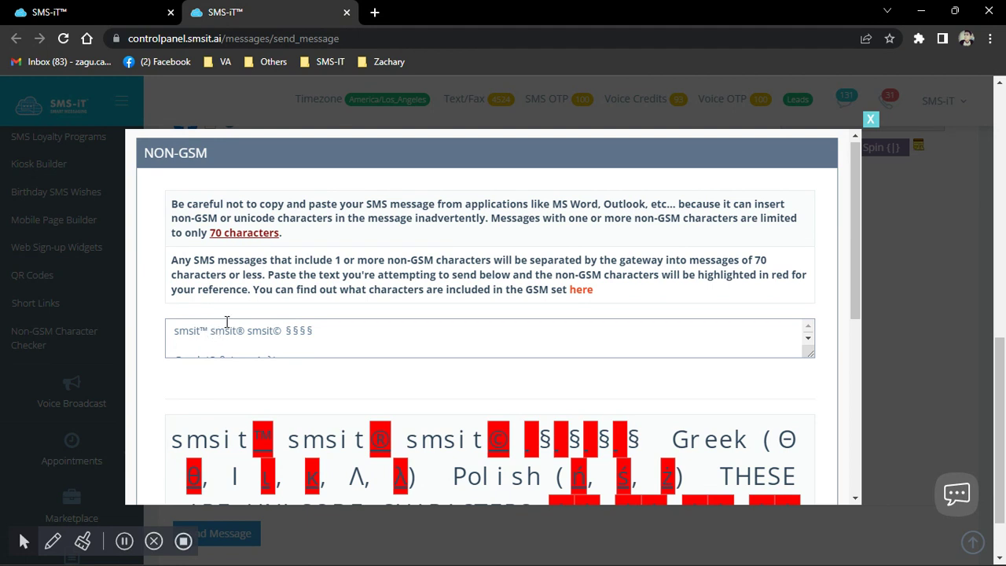
pyautogui.press('BackSpace')
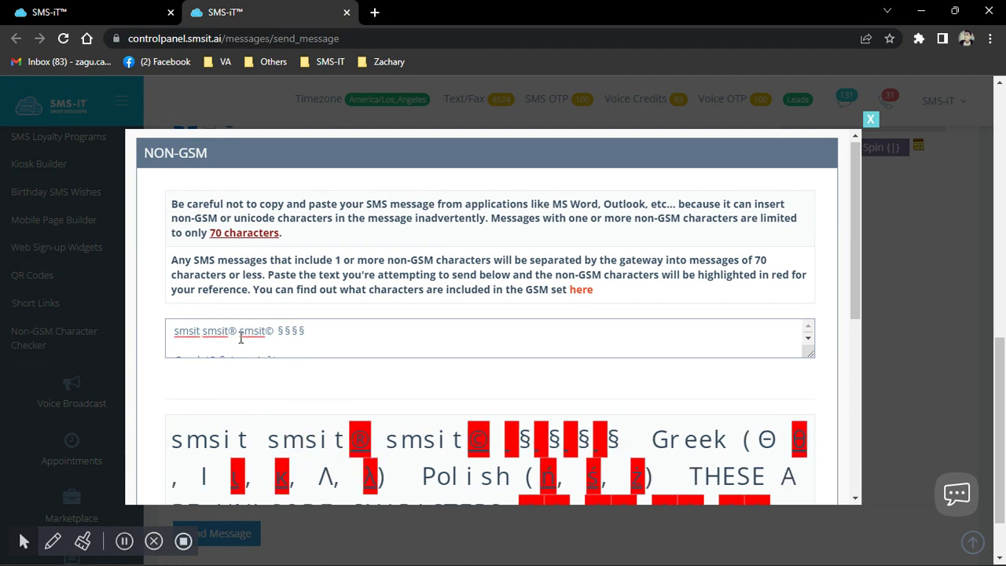
pyautogui.press('BackSpace')
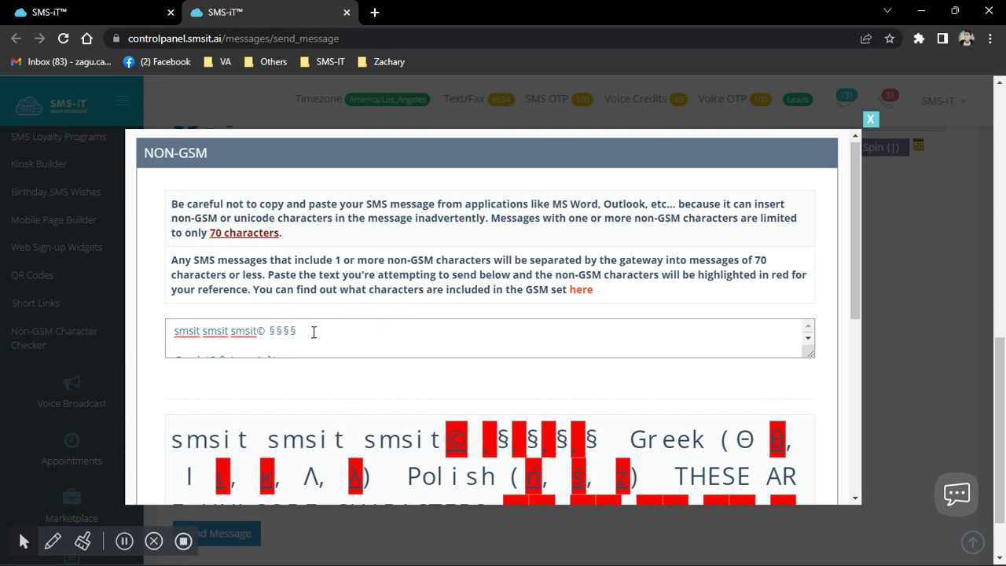
# Copy only the plain words "smsit smsit smsit" from the checker's text, leaving out the © and § symbols.
pyautogui.moveTo(313, 332); pyautogui.dragTo(137, 337)
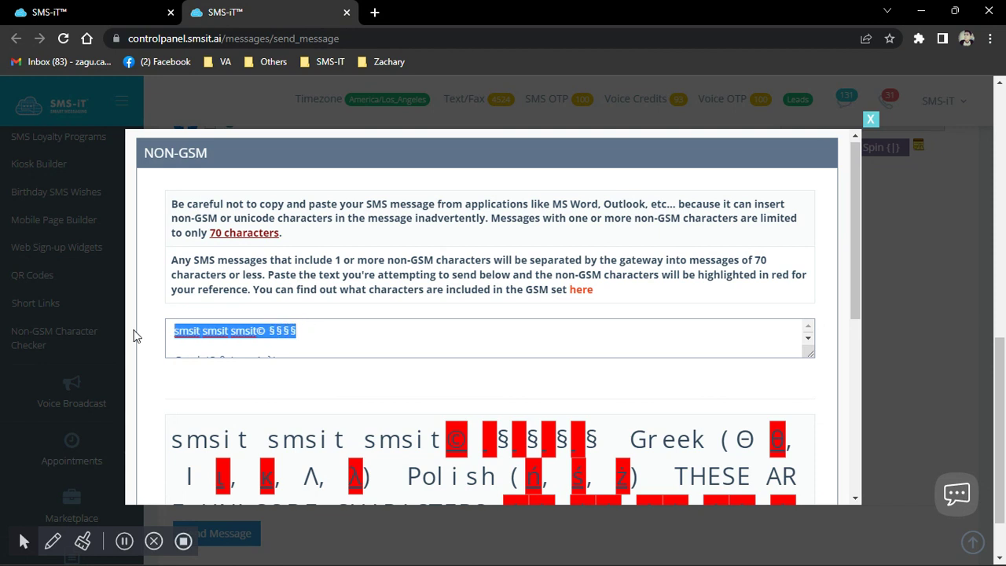
pyautogui.click(310, 340)
pyautogui.hotkey('ctrl', 'a')
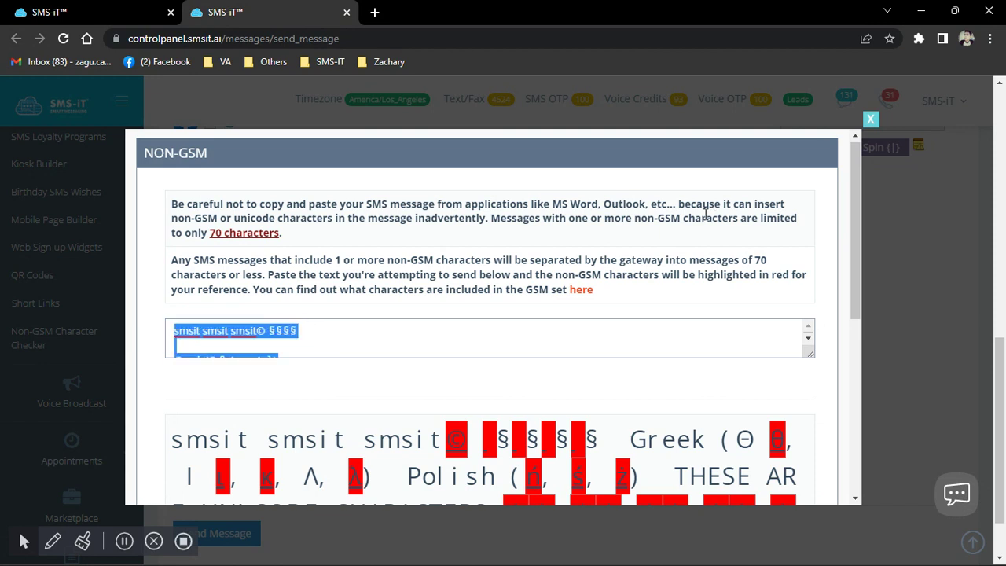
pyautogui.click(180, 336)
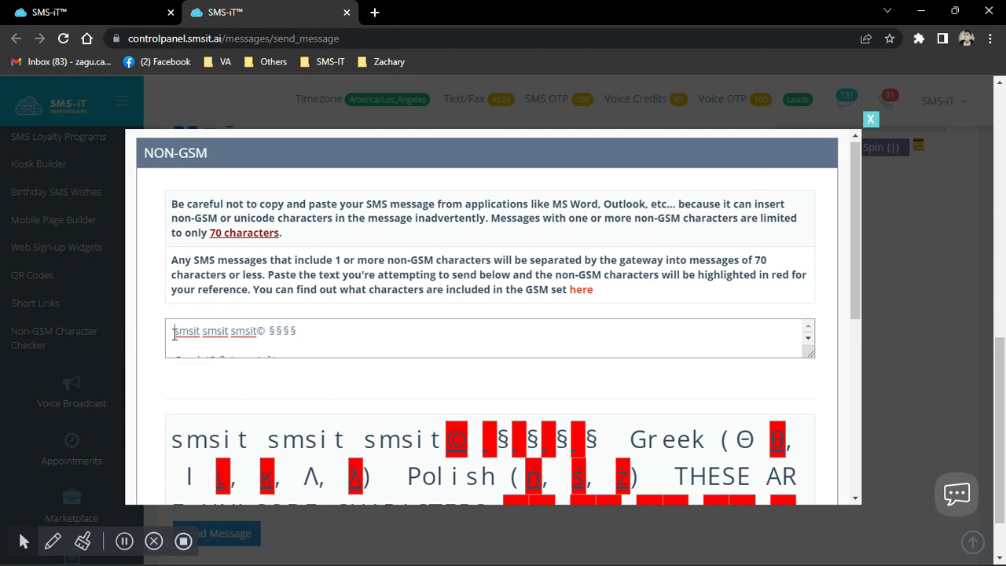
pyautogui.moveTo(174, 334); pyautogui.dragTo(261, 331)
pyautogui.hotkey('ctrl', 'c')
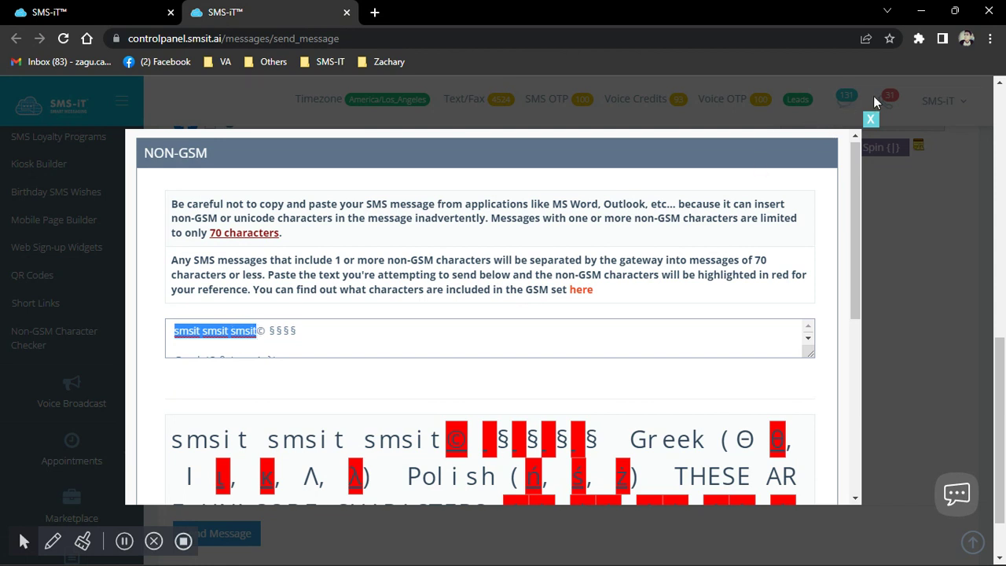
# Close the Non-GSM checker, replace the whole Message text with the copied plain words, and send the SMS.
pyautogui.click(873, 118)
pyautogui.click(347, 289)
pyautogui.hotkey('ctrl', 'a')
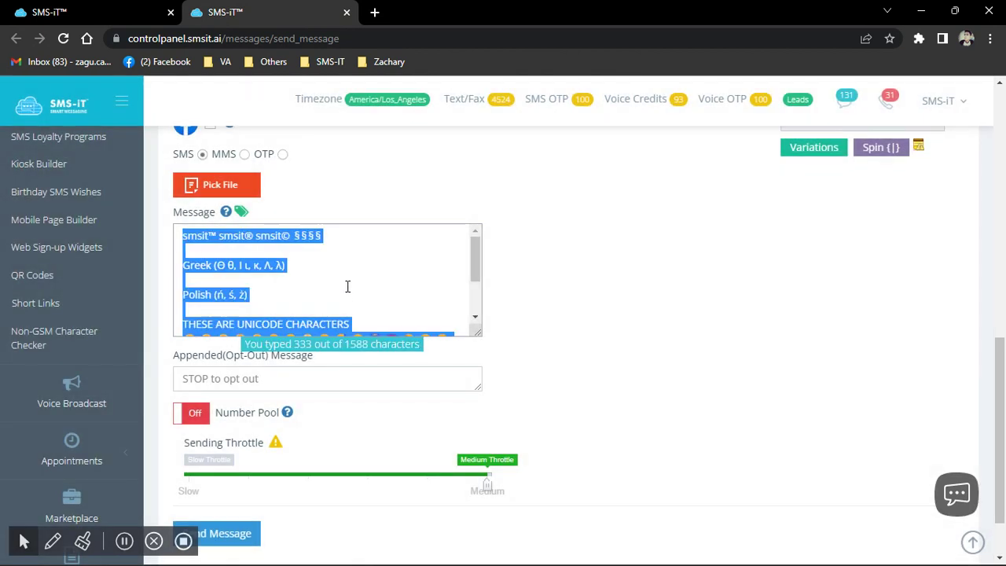
pyautogui.hotkey('ctrl', 'v')
pyautogui.scroll(-1, 346, 291)
pyautogui.click(254, 456)
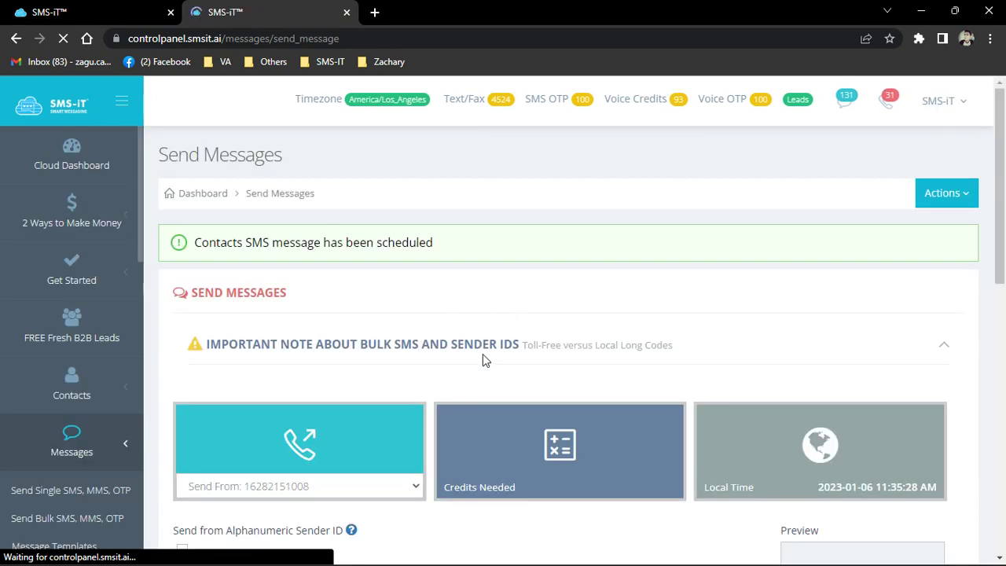
# Bring up the sample Unicode text in Notepad and paste it into the empty Message field of the Send Messages form.
pyautogui.scroll(-5, 480, 276)
pyautogui.scroll(-1, 480, 286)
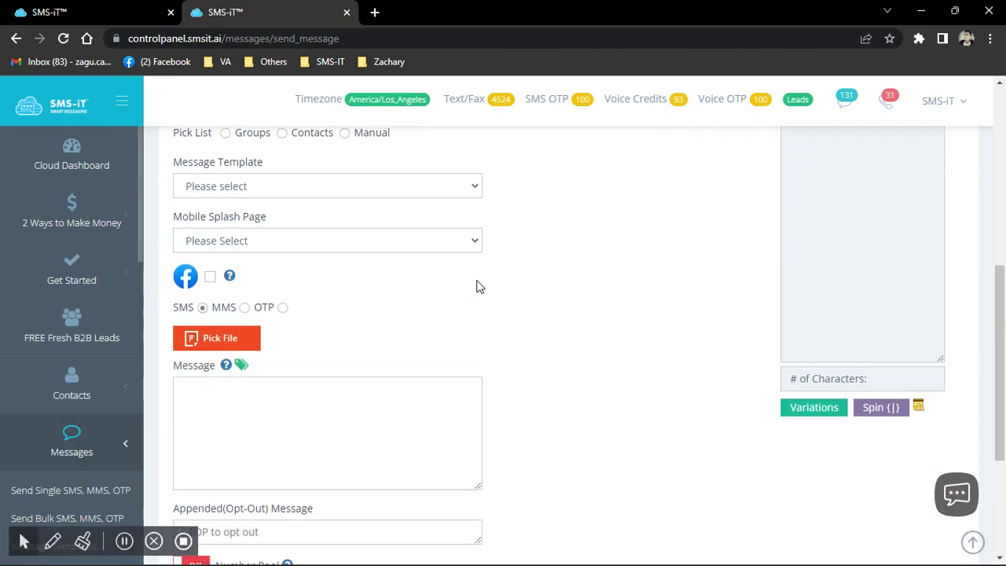
pyautogui.click(306, 447)
pyautogui.click(687, 550)
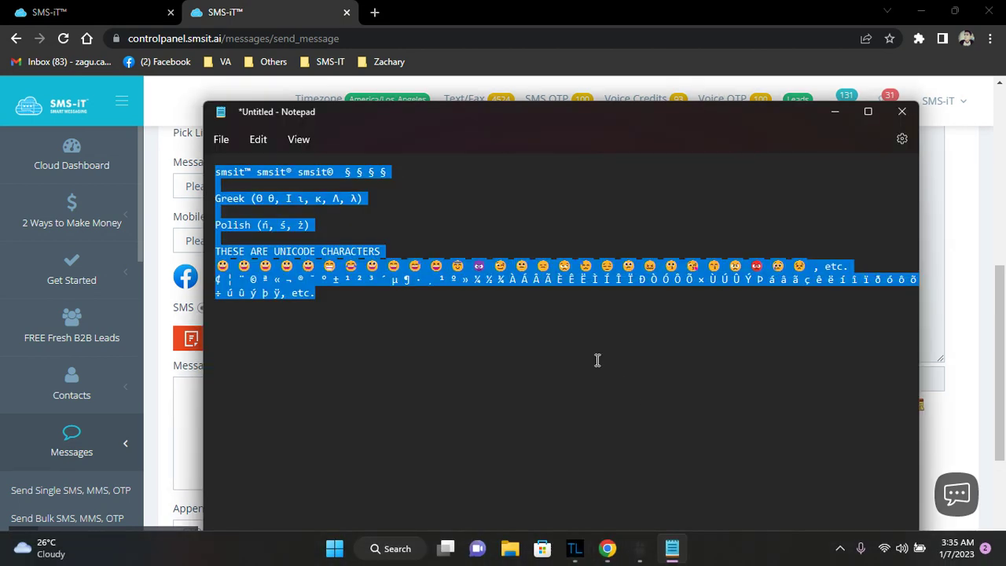
pyautogui.click(177, 406)
pyautogui.hotkey('ctrl', 'v')
# Try to send the Unicode message without picking any recipients, and dismiss the alert.
pyautogui.scroll(-3, 395, 351)
pyautogui.click(216, 466)
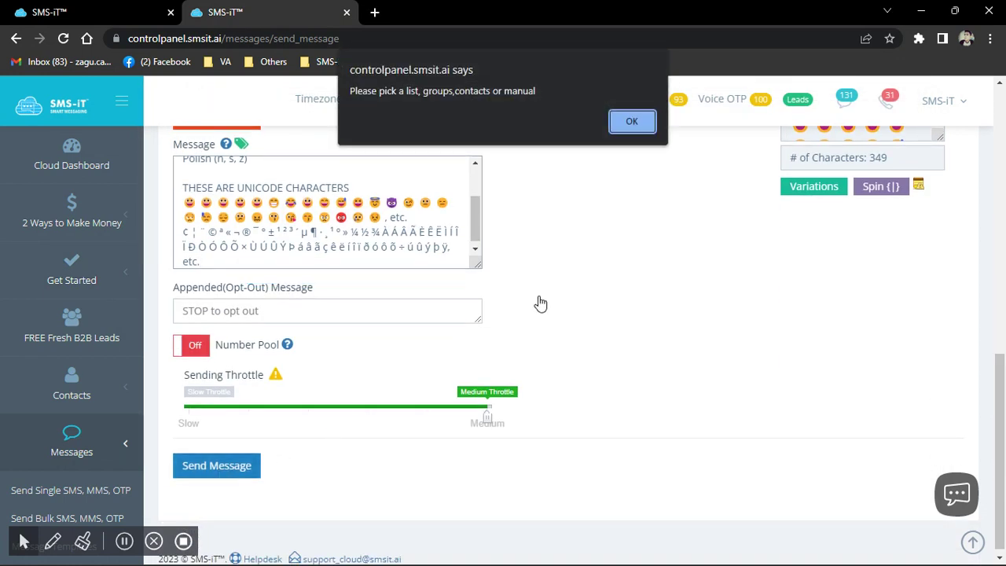
pyautogui.click(632, 121)
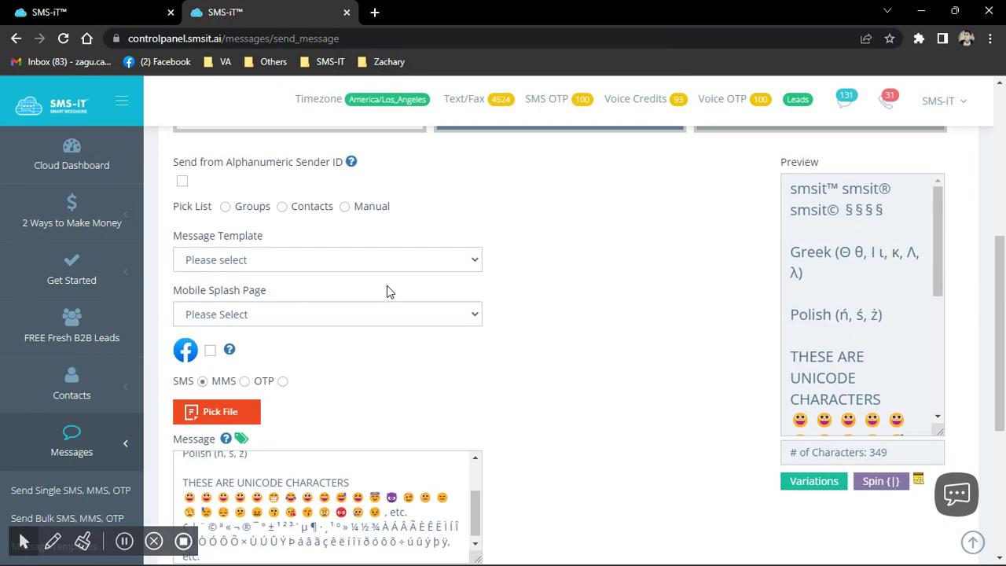
# Set the Pick List to Contacts and select the unnamed Real Estate contact as the recipient.
pyautogui.click(281, 207)
pyautogui.click(332, 266)
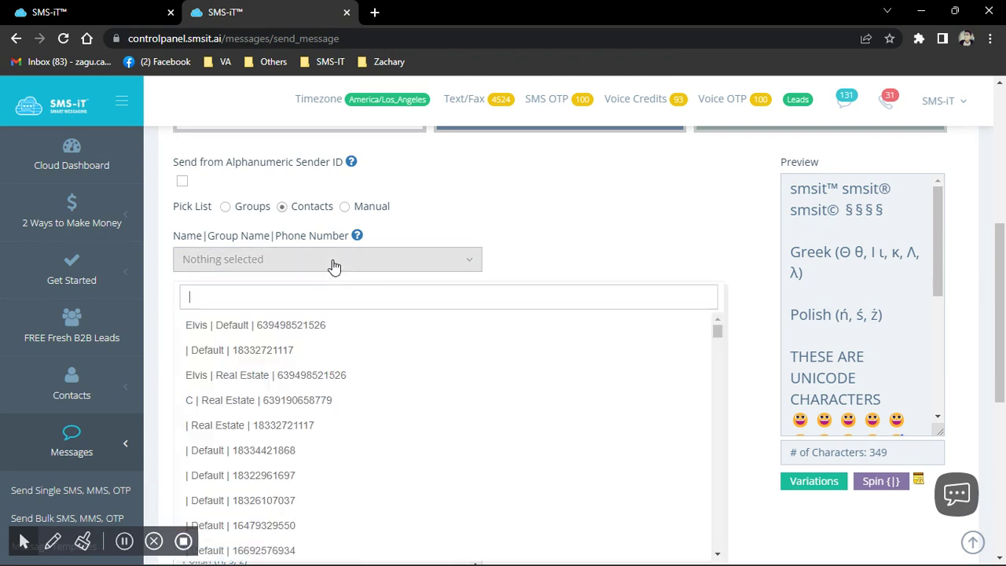
pyautogui.click(313, 425)
pyautogui.click(532, 258)
# Try to send the Unicode message to the selected contact, cancelling at the Unicode credit confirmation.
pyautogui.scroll(-5, 364, 332)
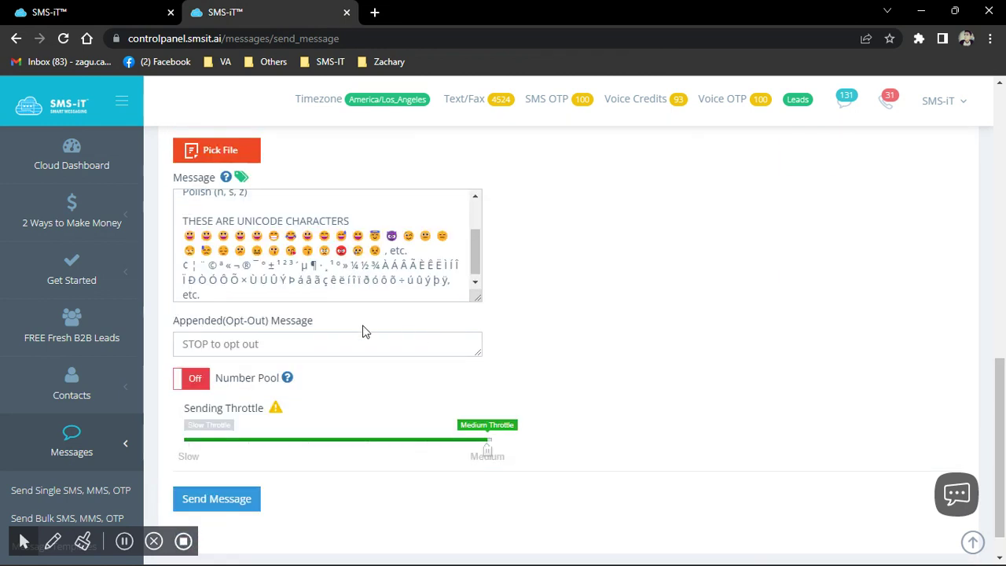
pyautogui.scroll(-1, 363, 332)
pyautogui.click(250, 464)
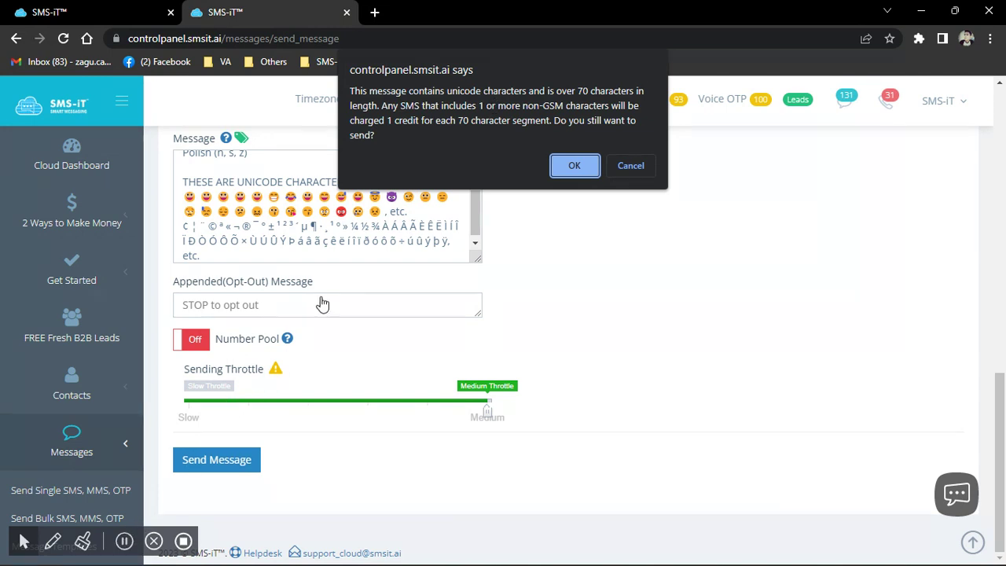
pyautogui.click(631, 166)
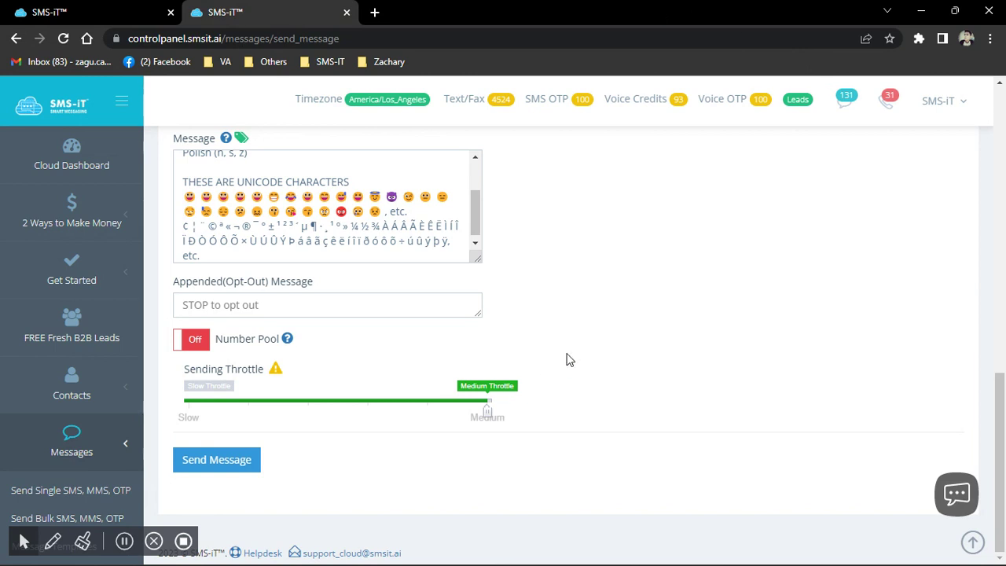
pyautogui.scroll(-3, 130, 415)
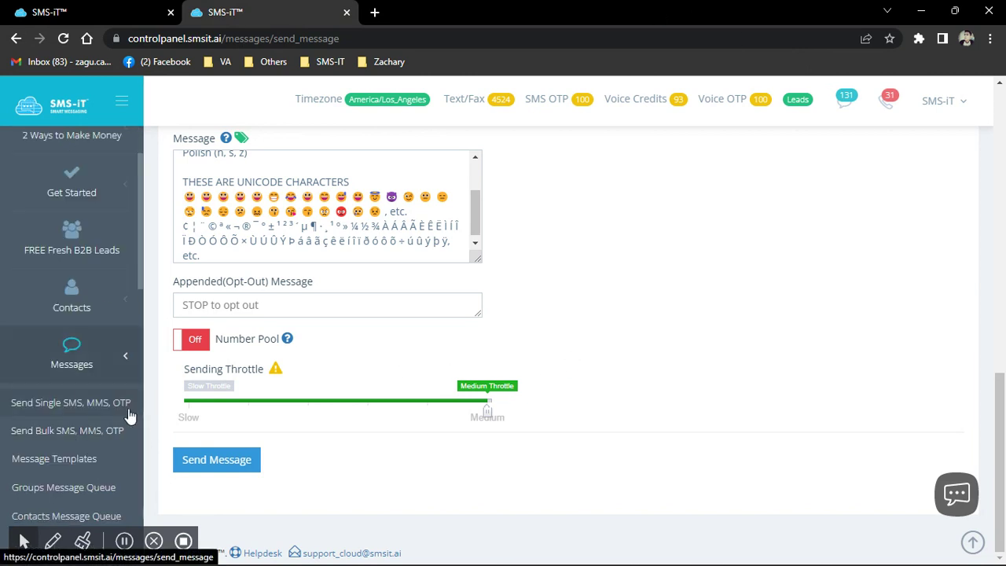
pyautogui.scroll(-5, 79, 373)
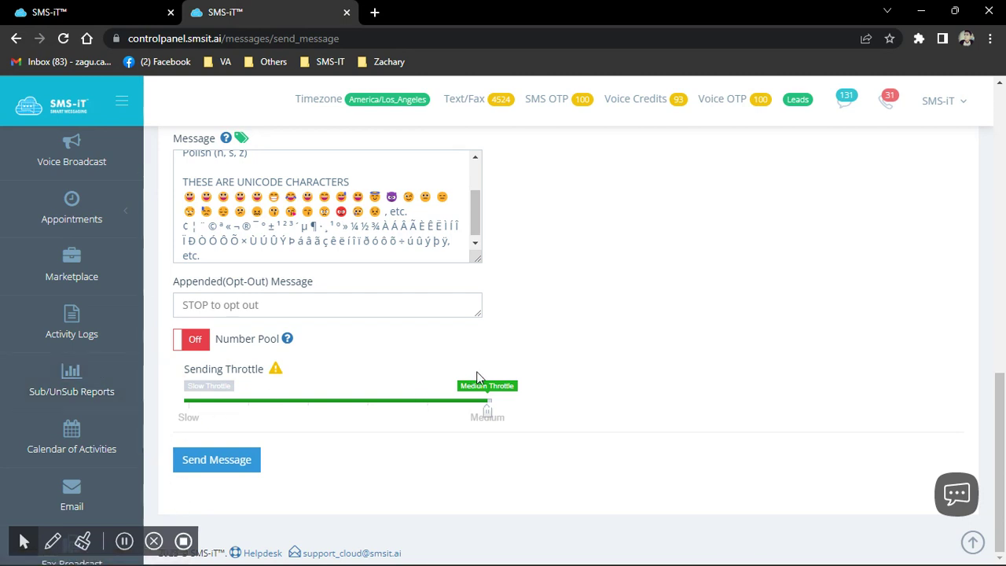
# Open the image New Pricing Table V2.0 (1).png to view the plans, and switch back to the SMS-iT window in Chrome.
pyautogui.moveTo(581, 565)
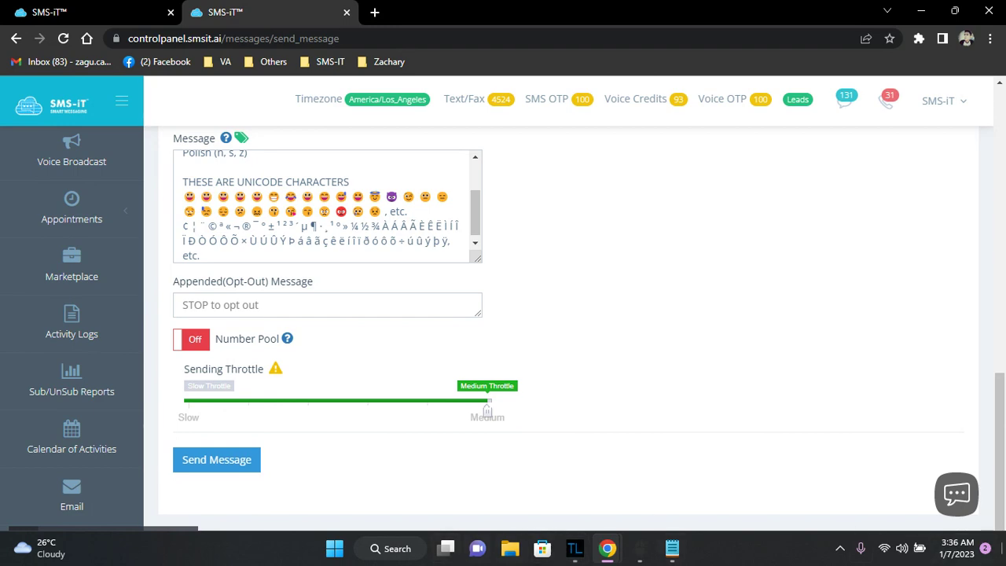
pyautogui.click(608, 548)
pyautogui.doubleClick(82, 417)
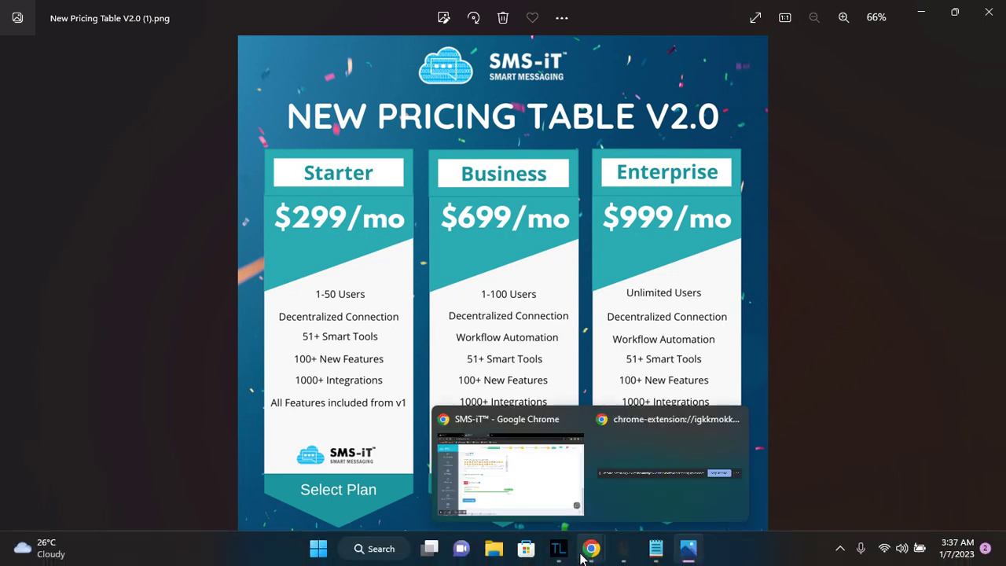
pyautogui.click(519, 487)
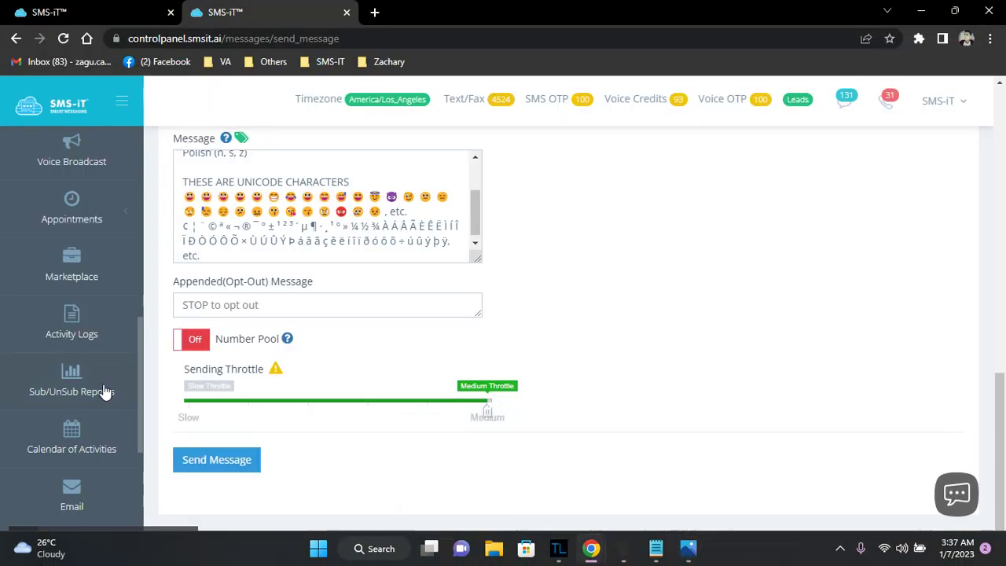
pyautogui.scroll(-3, 110, 389)
pyautogui.scroll(5, 114, 391)
pyautogui.scroll(10, 355, 400)
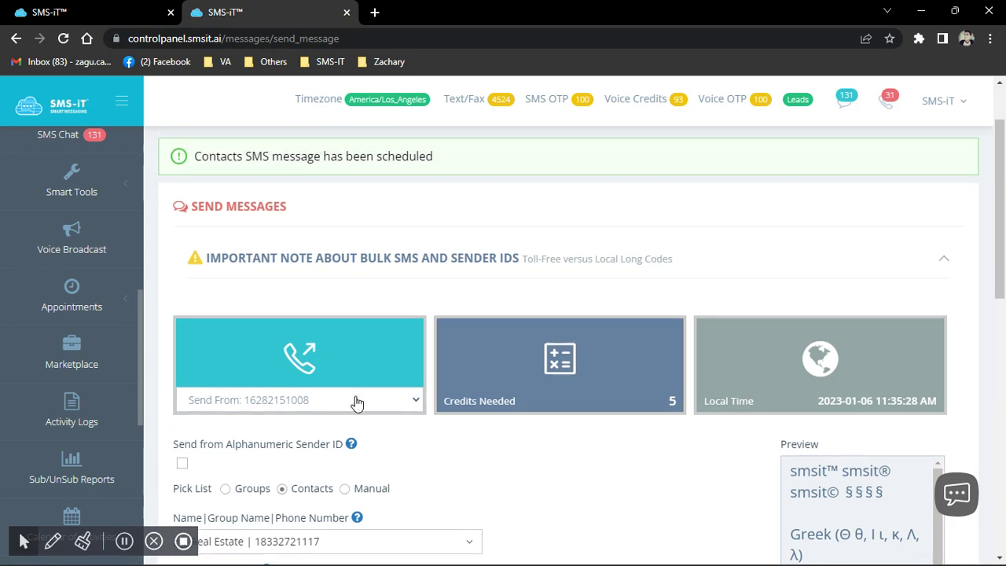
pyautogui.scroll(5, 78, 251)
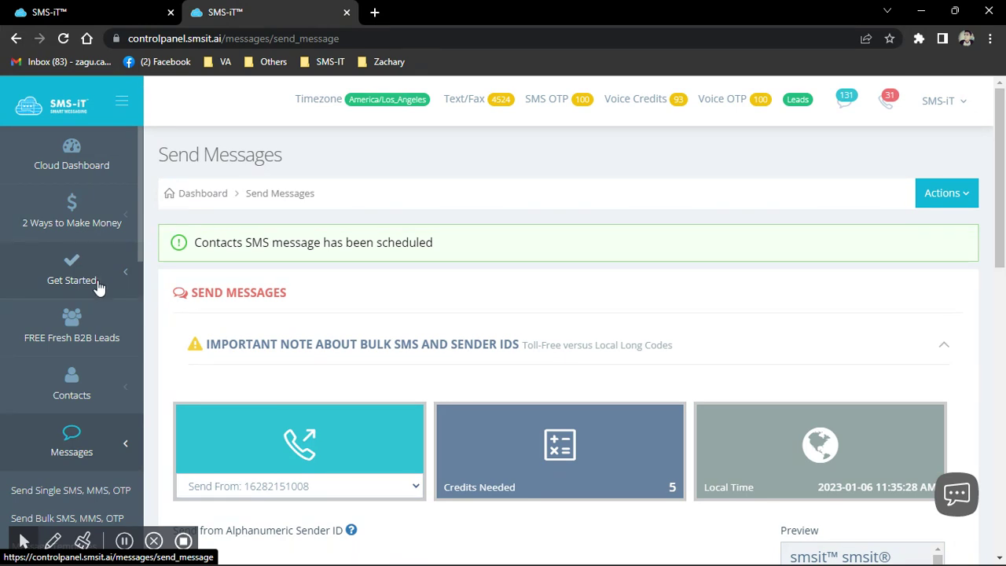
pyautogui.scroll(-1, 112, 362)
pyautogui.scroll(1, 112, 362)
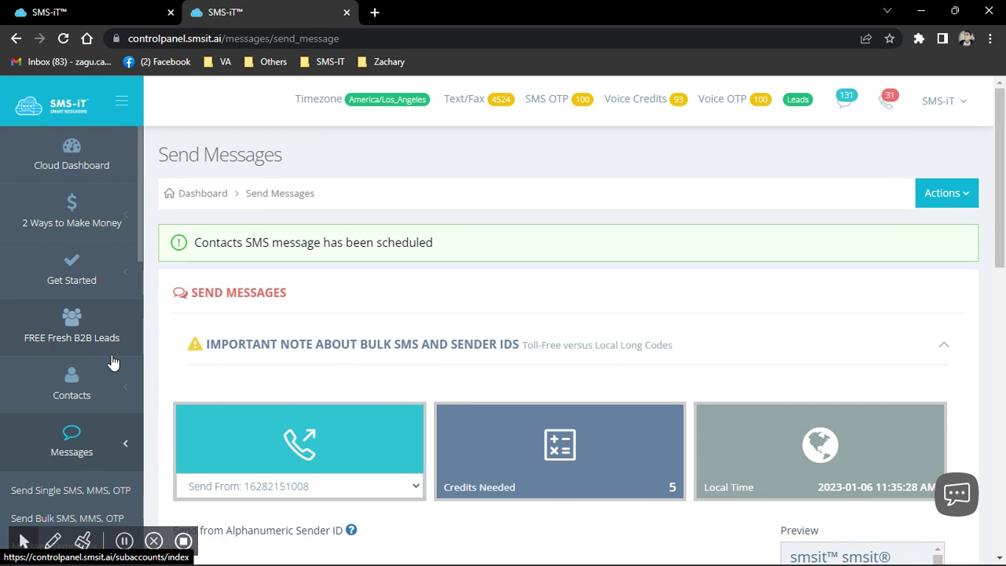